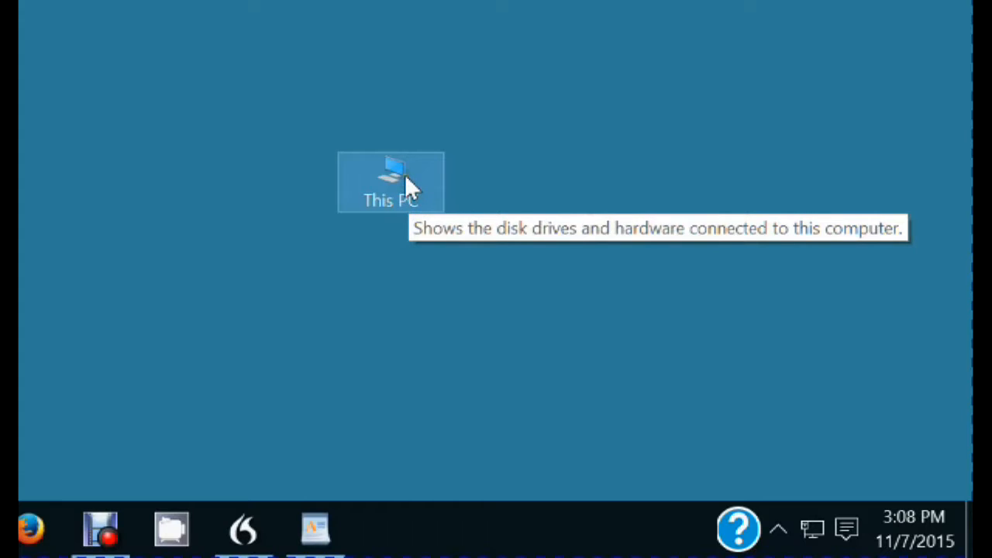
- Open This PC and switch the display of file name extensions off and on again, moving its window up
{"action": "double_click", "coordinate": [384, 183]}
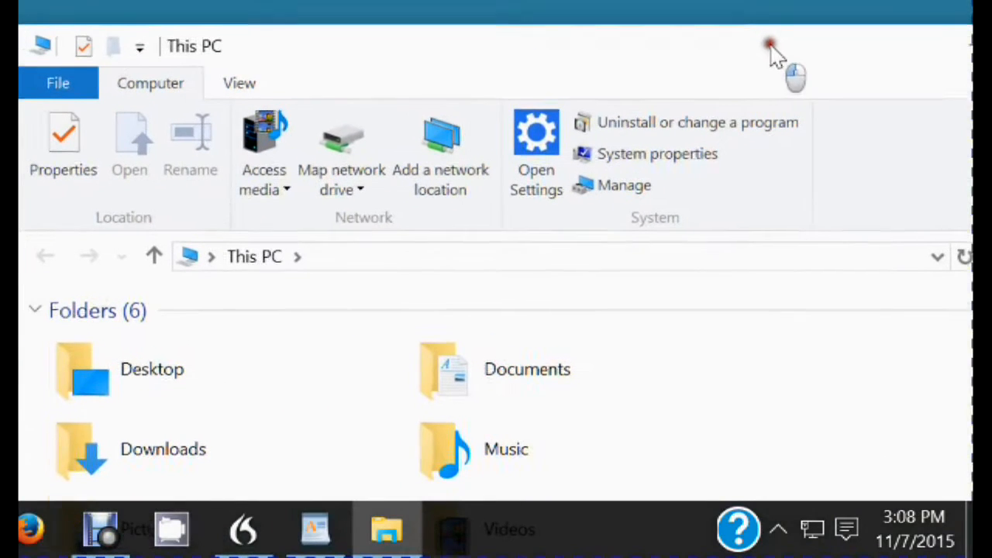
{"action": "left_click", "coordinate": [246, 87]}
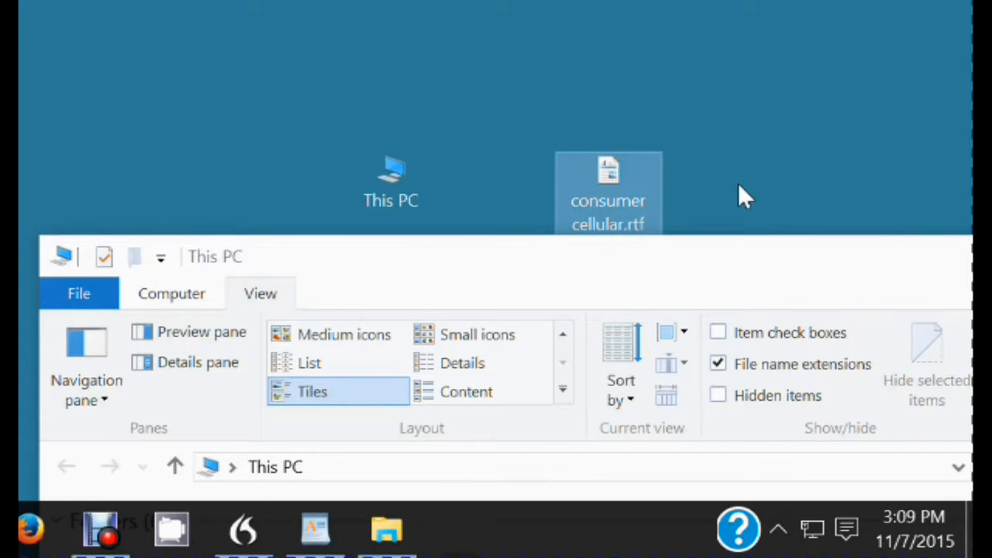
{"action": "left_click", "coordinate": [721, 374]}
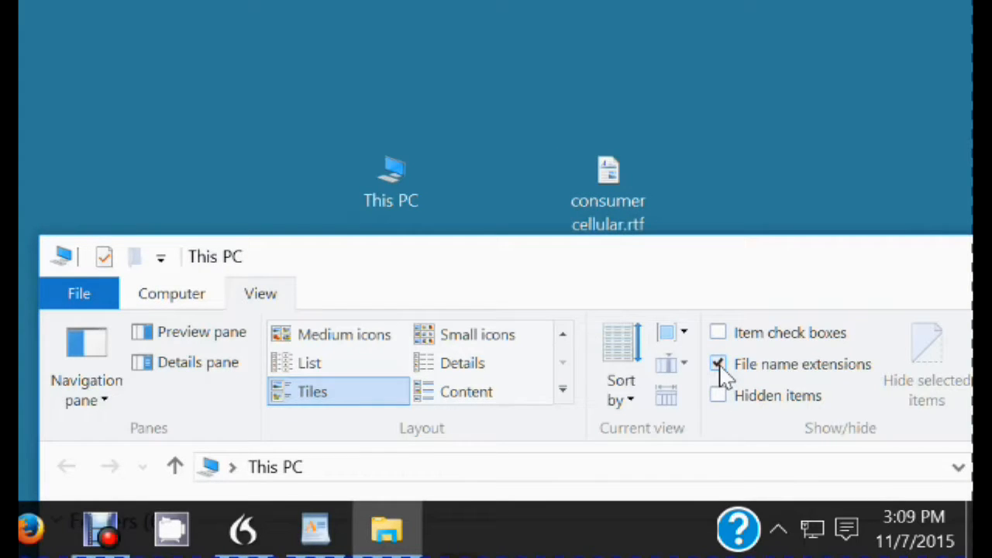
{"action": "left_click", "coordinate": [721, 372]}
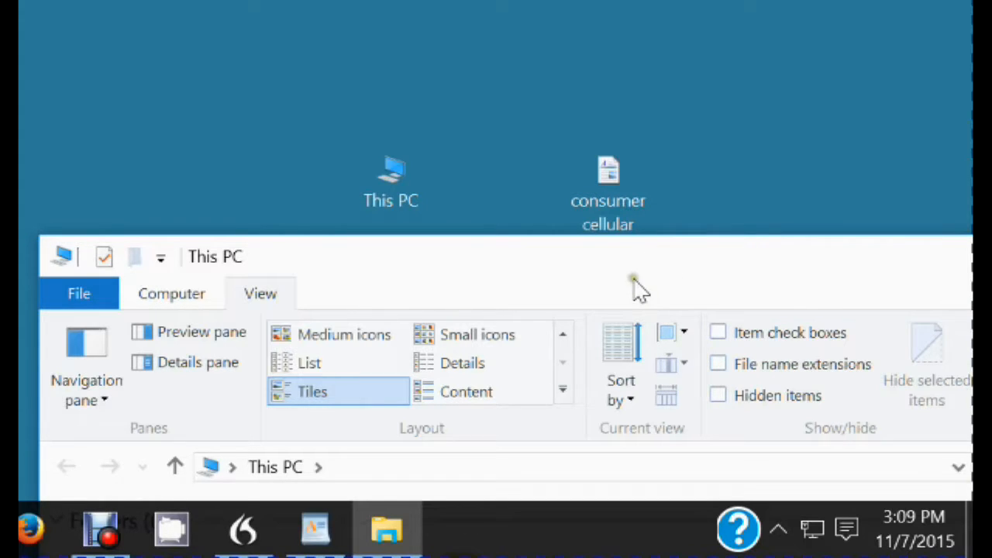
{"action": "left_click", "coordinate": [716, 366]}
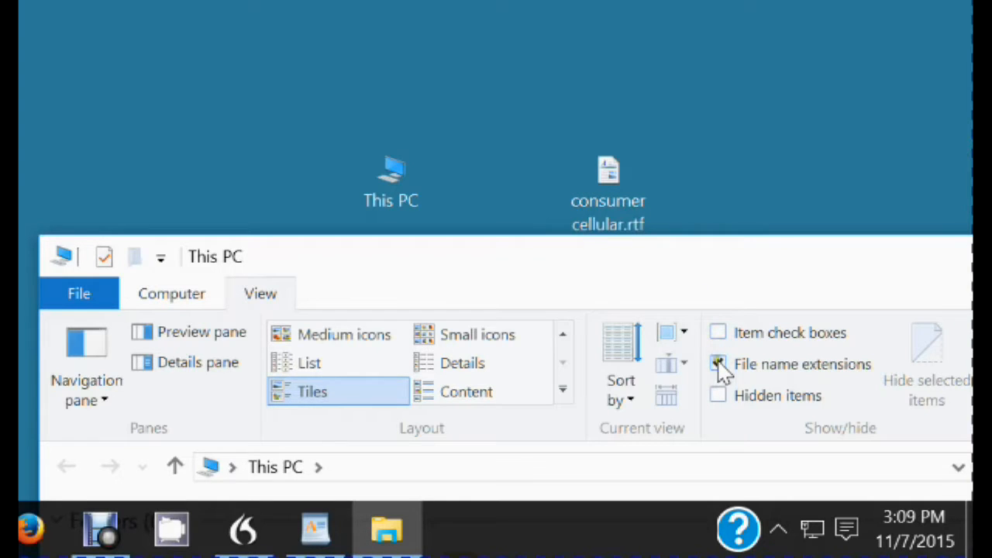
{"action": "left_click_drag", "start_coordinate": [528, 250], "coordinate": [518, 69]}
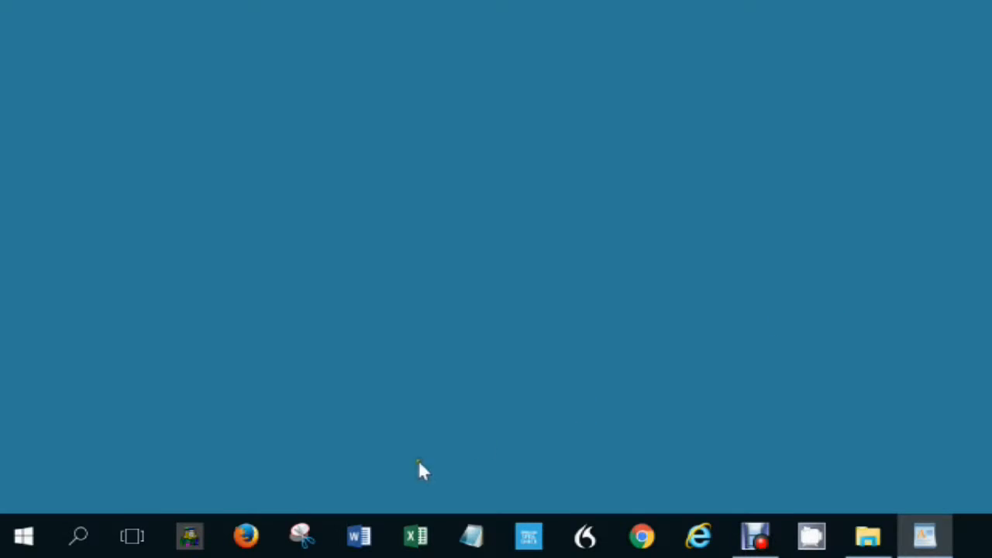
- Open the Mouse & touchpad settings under Devices and show the primary button choices
{"action": "left_click", "coordinate": [25, 538]}
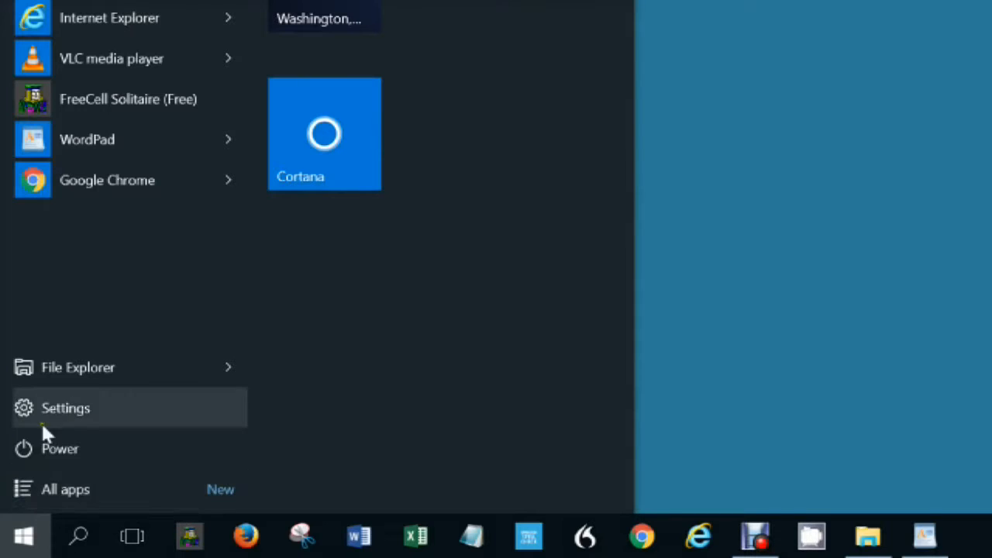
{"action": "left_click", "coordinate": [74, 411]}
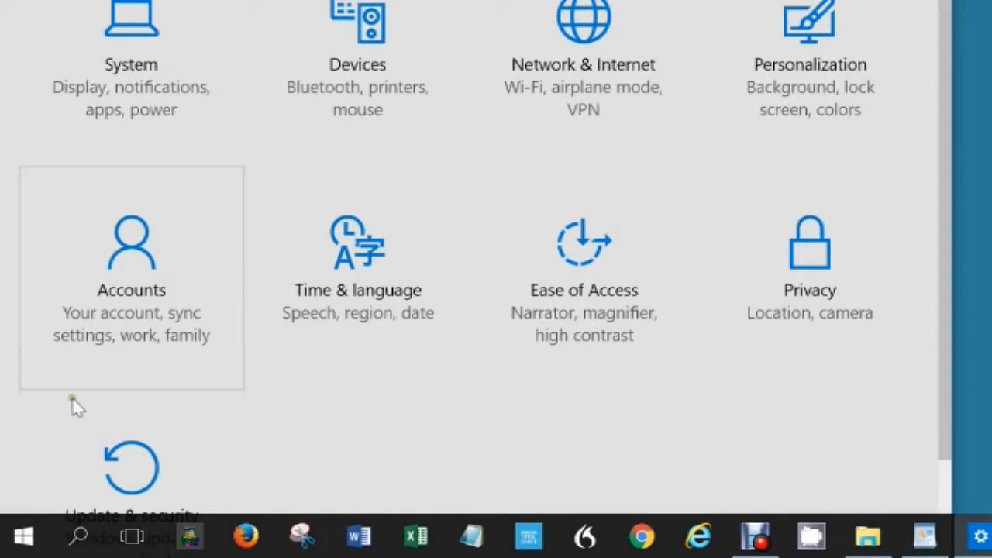
{"action": "left_click", "coordinate": [377, 32]}
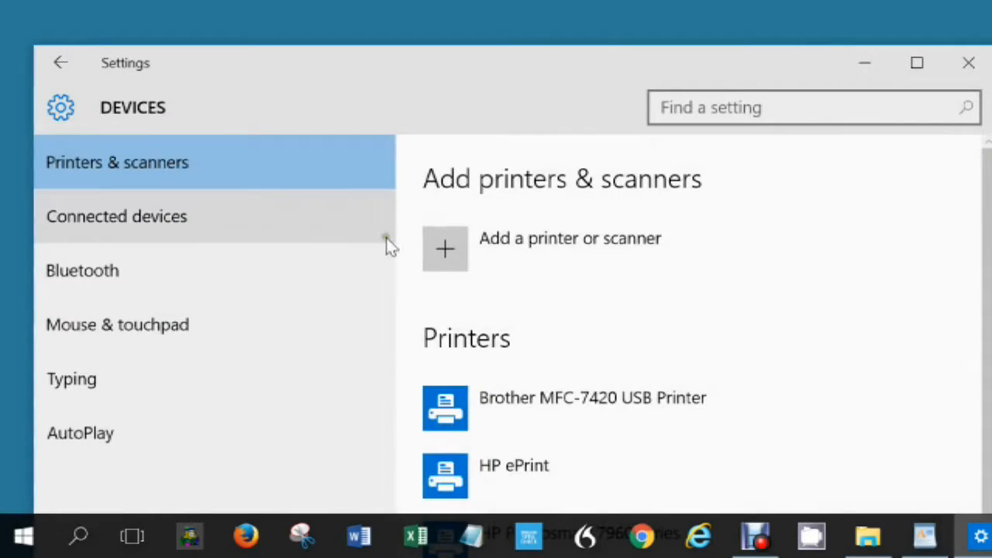
{"action": "left_click", "coordinate": [110, 331]}
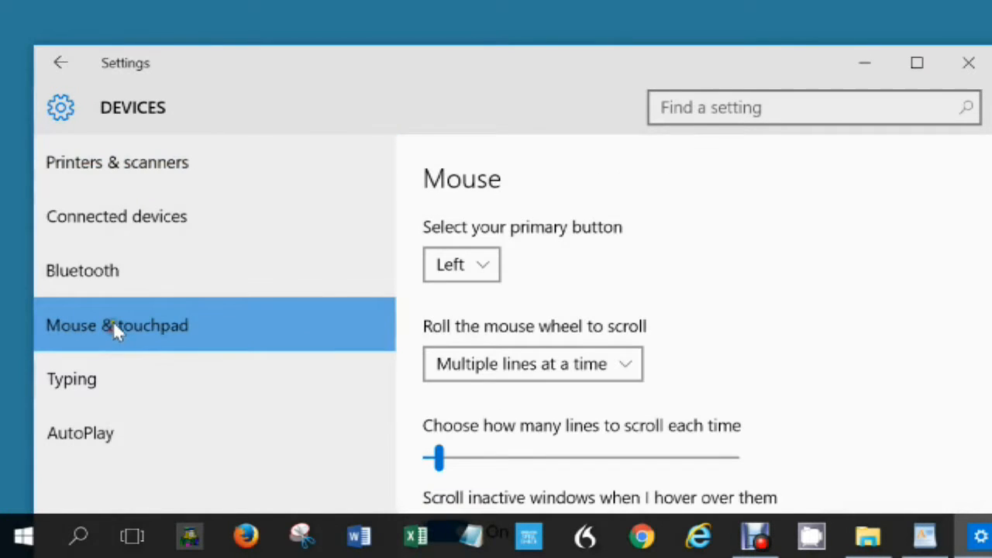
{"action": "left_click_drag", "start_coordinate": [368, 83], "coordinate": [334, 41]}
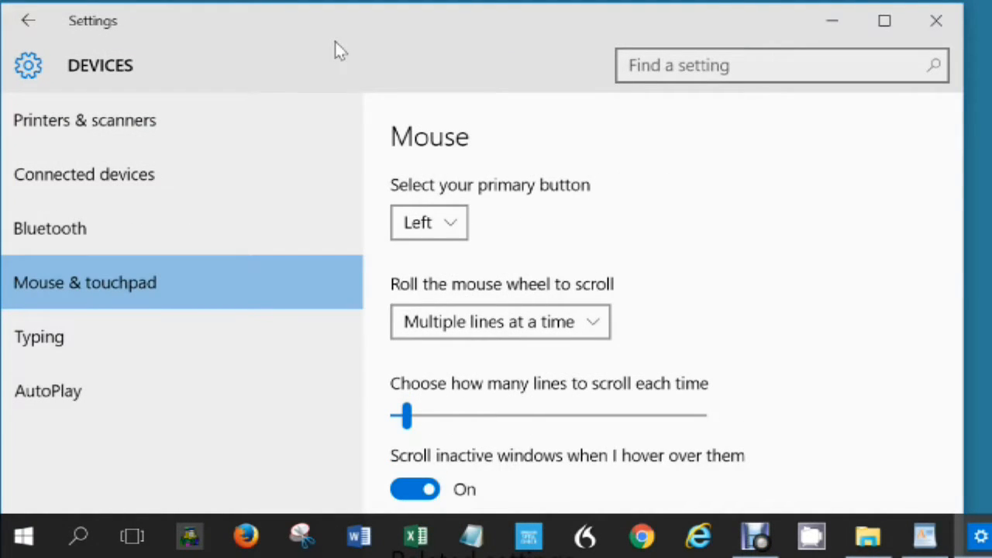
{"action": "left_click", "coordinate": [454, 225]}
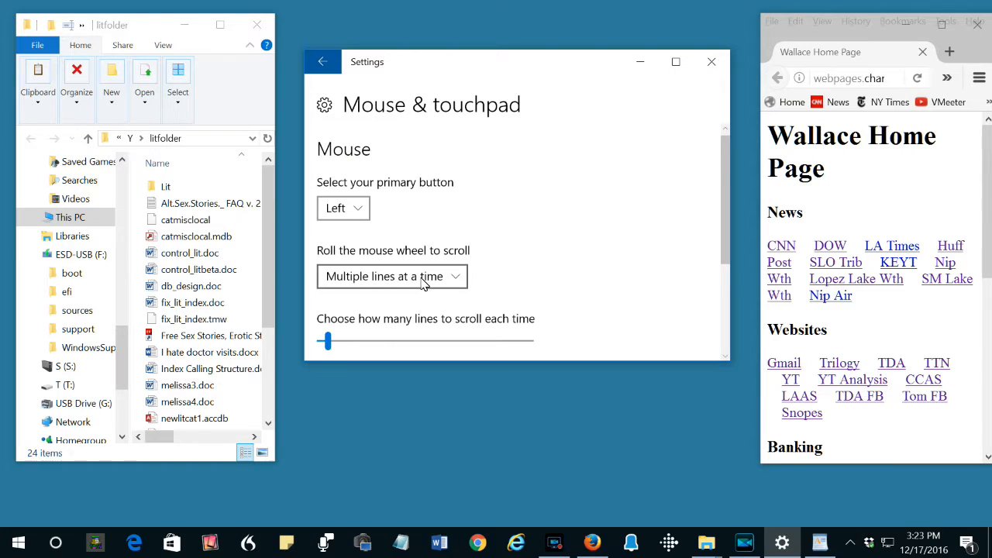
- Set the mouse wheel to scroll one screen at a time and try it in the litfolder file list
{"action": "left_click", "coordinate": [459, 279]}
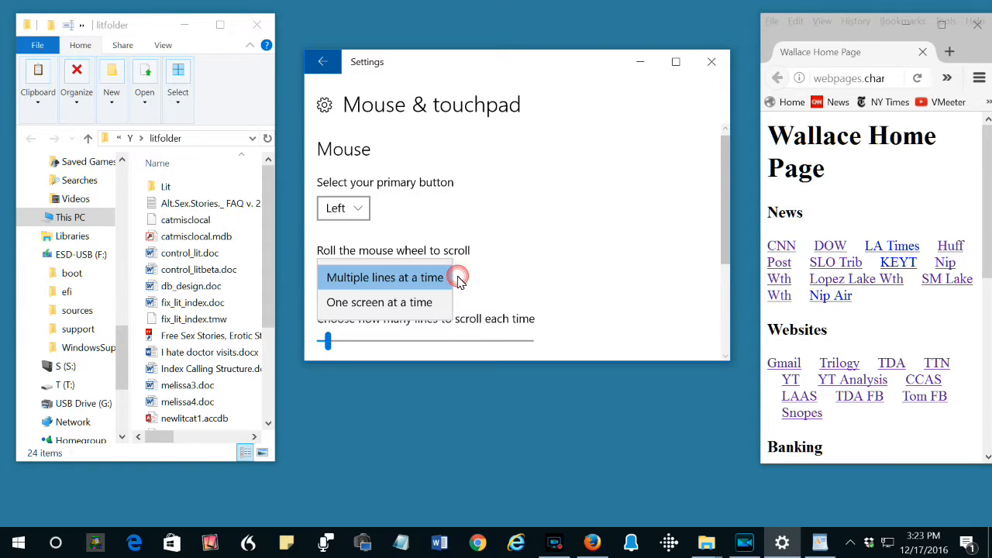
{"action": "left_click", "coordinate": [402, 303]}
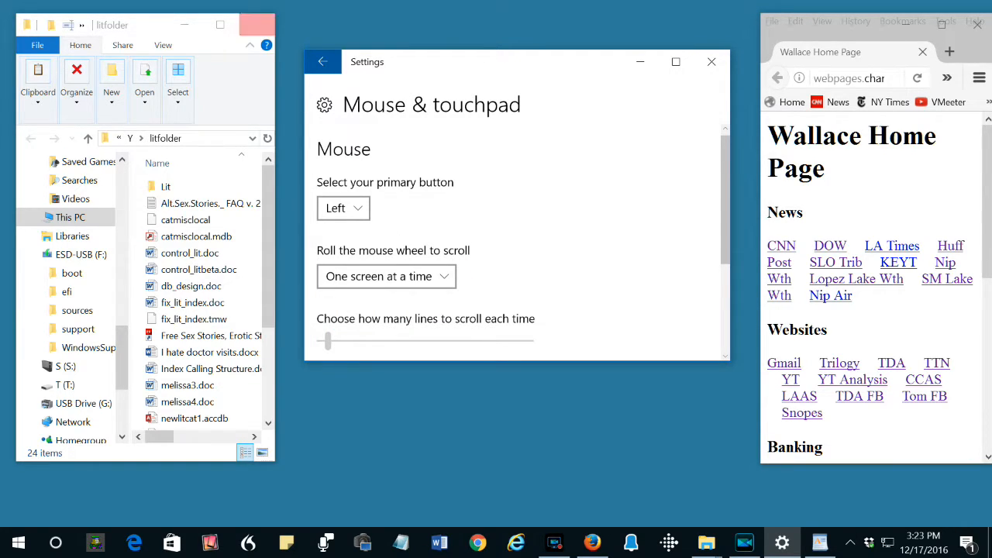
{"action": "left_click", "coordinate": [160, 25]}
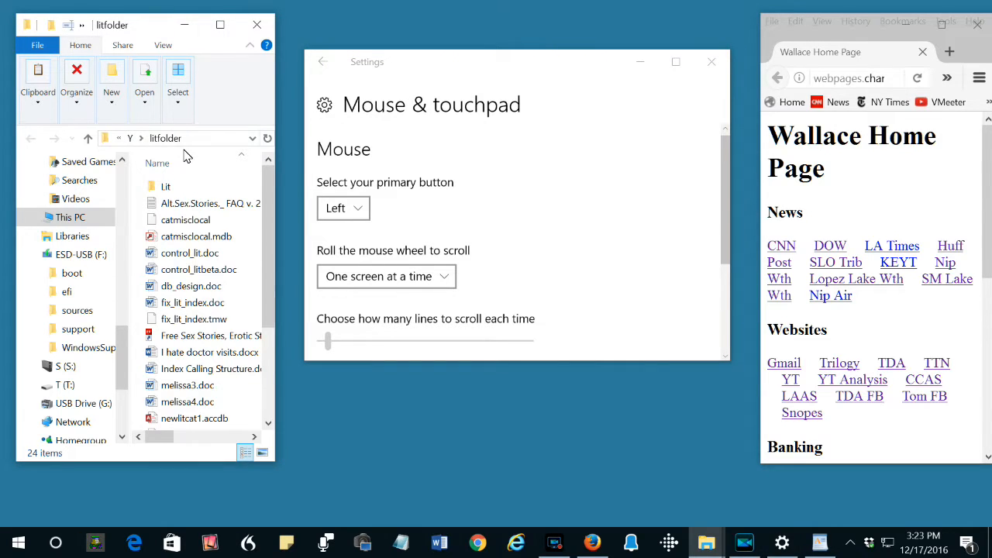
{"action": "scroll", "coordinate": [186, 161], "scroll_direction": "down", "scroll_amount": 1}
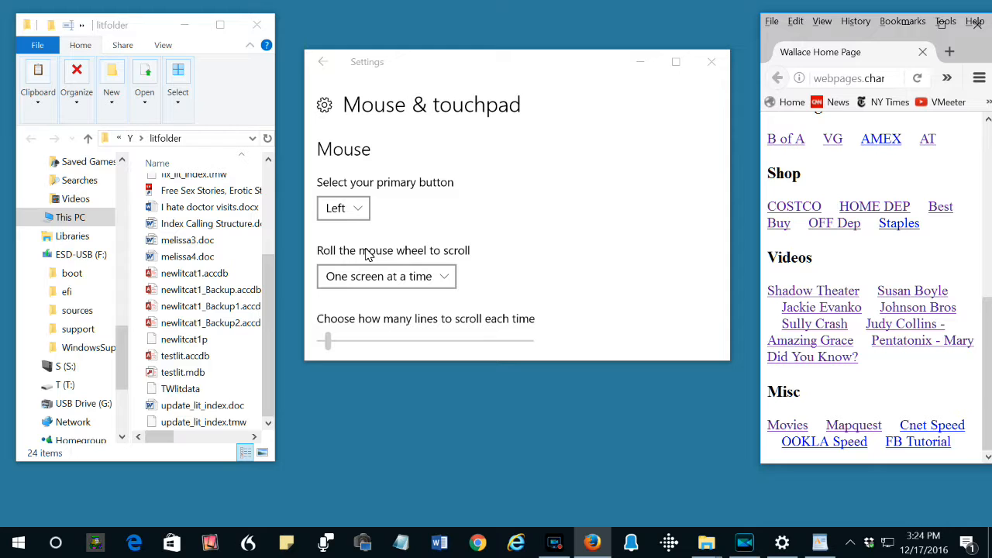
- Set the mouse wheel to scroll multiple lines at a time, with 5 lines per scroll
{"action": "left_click", "coordinate": [448, 278]}
{"action": "left_click", "coordinate": [379, 257]}
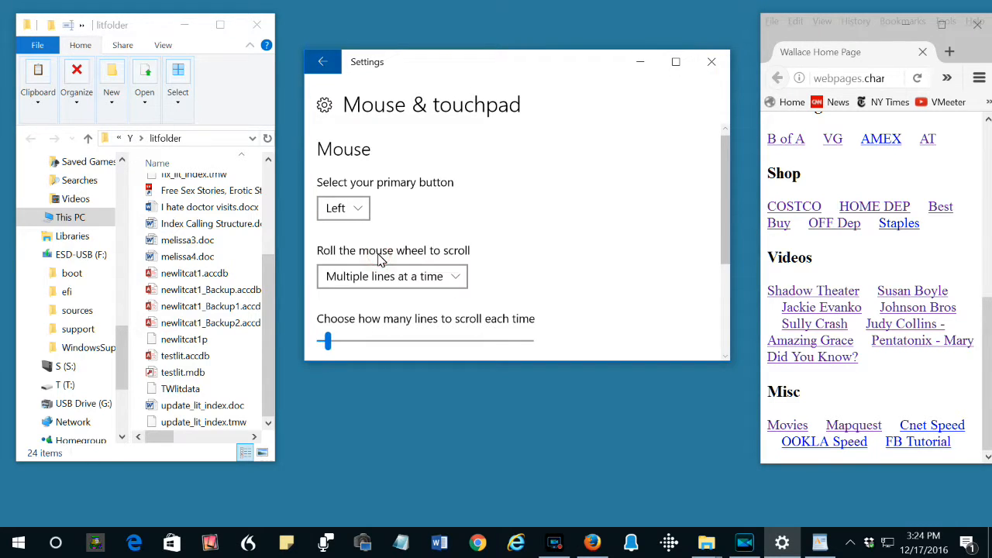
{"action": "left_click_drag", "start_coordinate": [328, 348], "coordinate": [335, 351]}
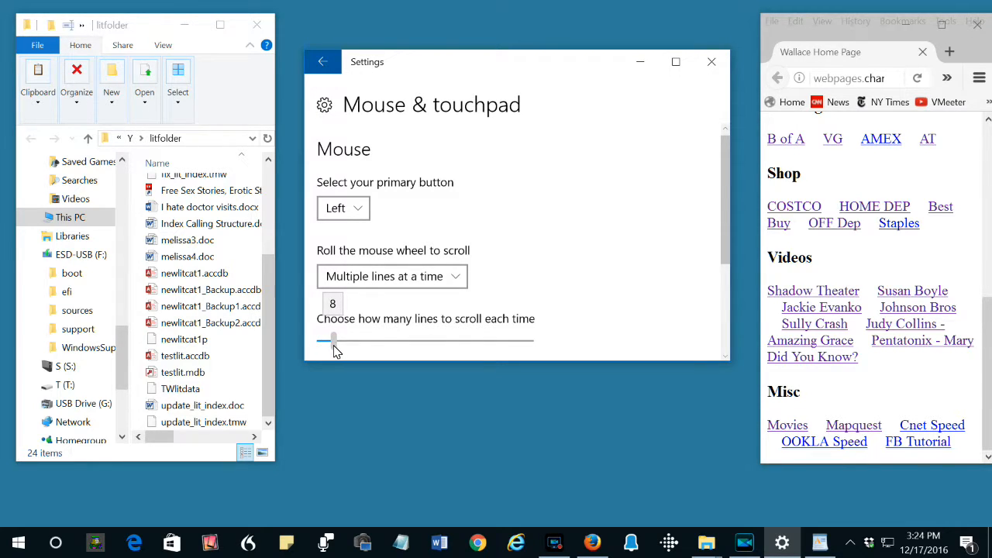
{"action": "left_click_drag", "start_coordinate": [335, 351], "coordinate": [326, 346]}
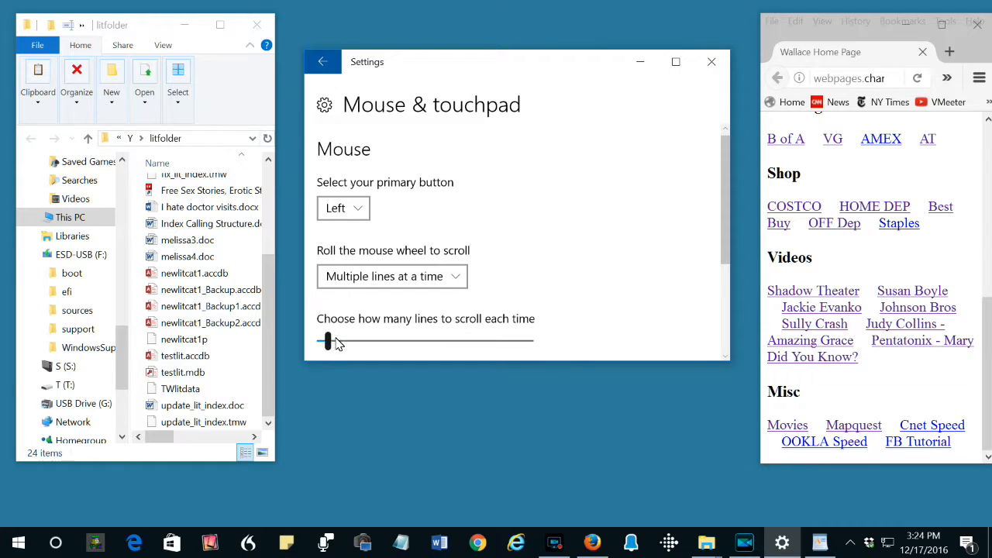
{"action": "left_click", "coordinate": [326, 340]}
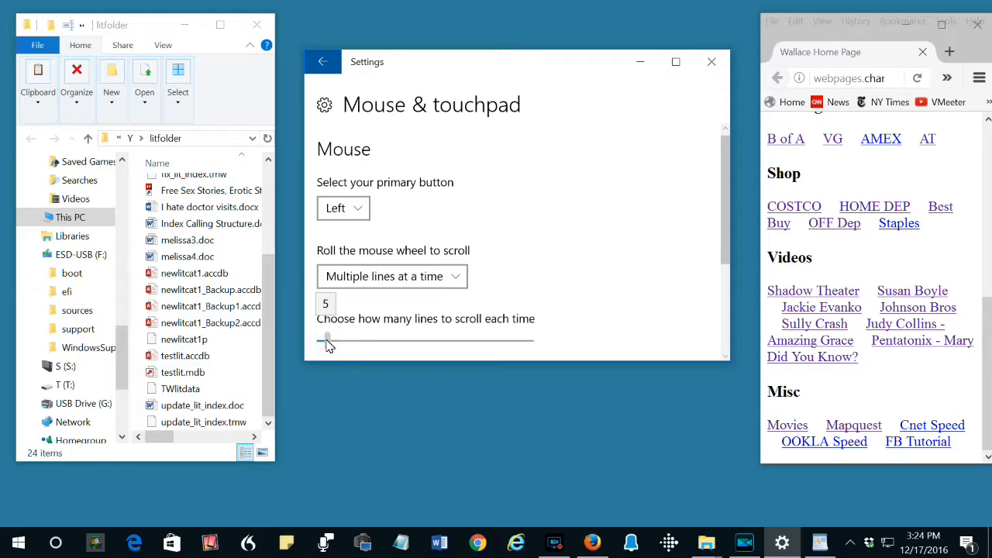
- Test the wheel scrolling speed in both directions in the litfolder file list
{"action": "left_click", "coordinate": [146, 26]}
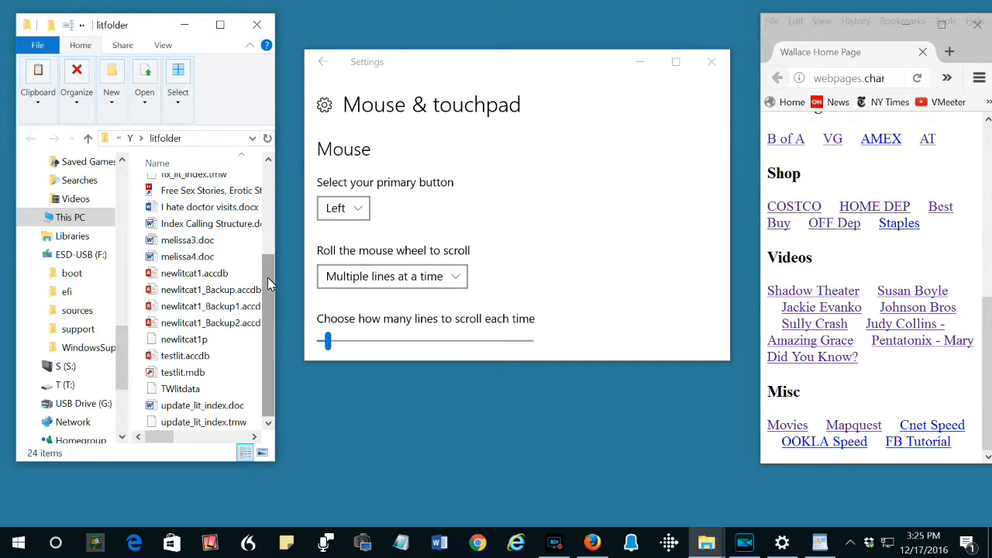
{"action": "scroll", "coordinate": [269, 285], "scroll_direction": "up", "scroll_amount": 5}
{"action": "scroll", "coordinate": [269, 285], "scroll_direction": "down", "scroll_amount": 3}
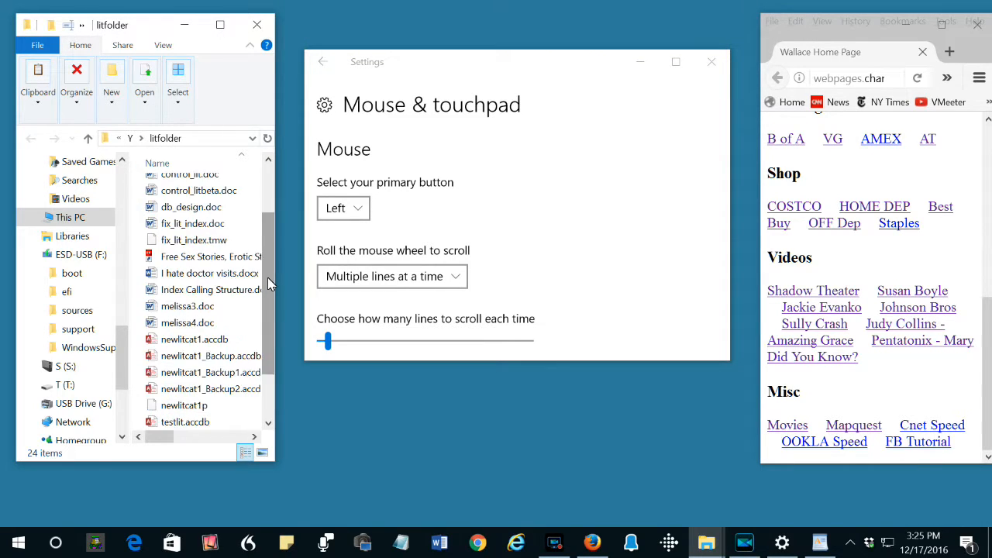
{"action": "scroll", "coordinate": [269, 285], "scroll_direction": "up", "scroll_amount": 3}
- Raise the lines per scroll to slightly under half of the range and test the faster scrolling in the litfolder list
{"action": "left_click_drag", "start_coordinate": [328, 341], "coordinate": [408, 350]}
{"action": "scroll", "coordinate": [268, 212], "scroll_direction": "down", "scroll_amount": 1}
{"action": "left_click", "coordinate": [268, 213]}
{"action": "scroll", "coordinate": [268, 213], "scroll_direction": "down", "scroll_amount": 1}
{"action": "scroll", "coordinate": [268, 218], "scroll_direction": "up", "scroll_amount": 2}
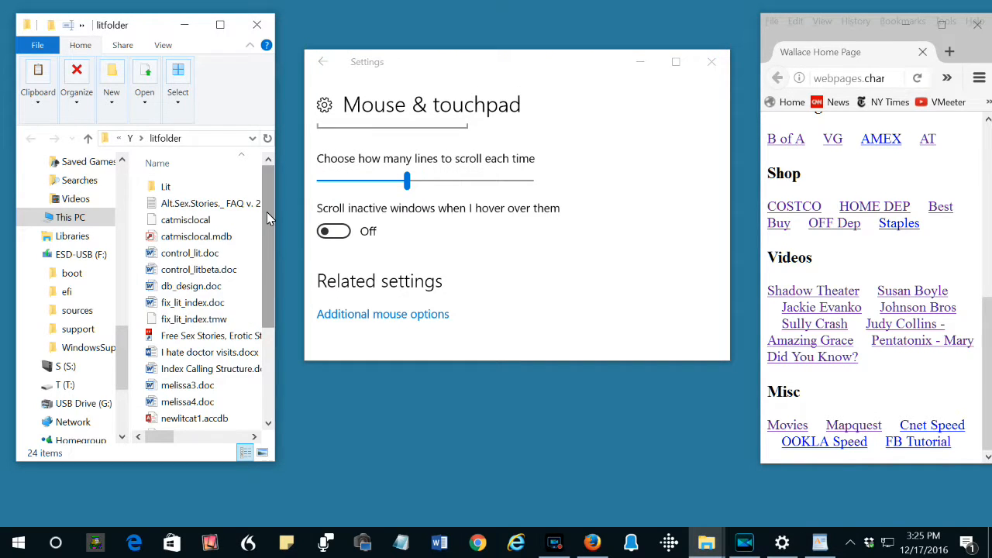
{"action": "scroll", "coordinate": [268, 218], "scroll_direction": "down", "scroll_amount": 2}
{"action": "scroll", "coordinate": [269, 219], "scroll_direction": "up", "scroll_amount": 2}
{"action": "scroll", "coordinate": [269, 219], "scroll_direction": "down", "scroll_amount": 2}
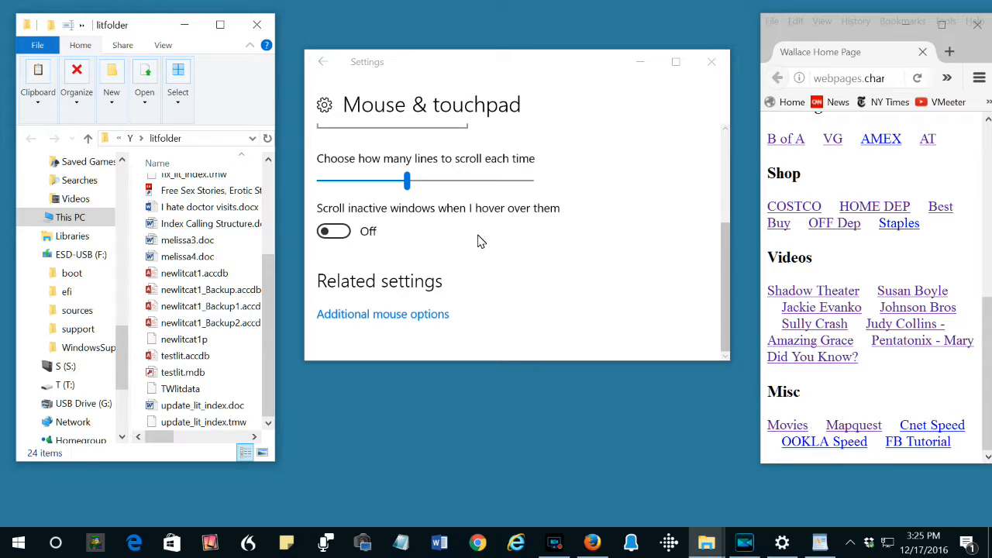
- Lower the lines per scroll to near the minimum and try scrolling the inactive browser page and litfolder list
{"action": "left_click_drag", "start_coordinate": [407, 182], "coordinate": [328, 191]}
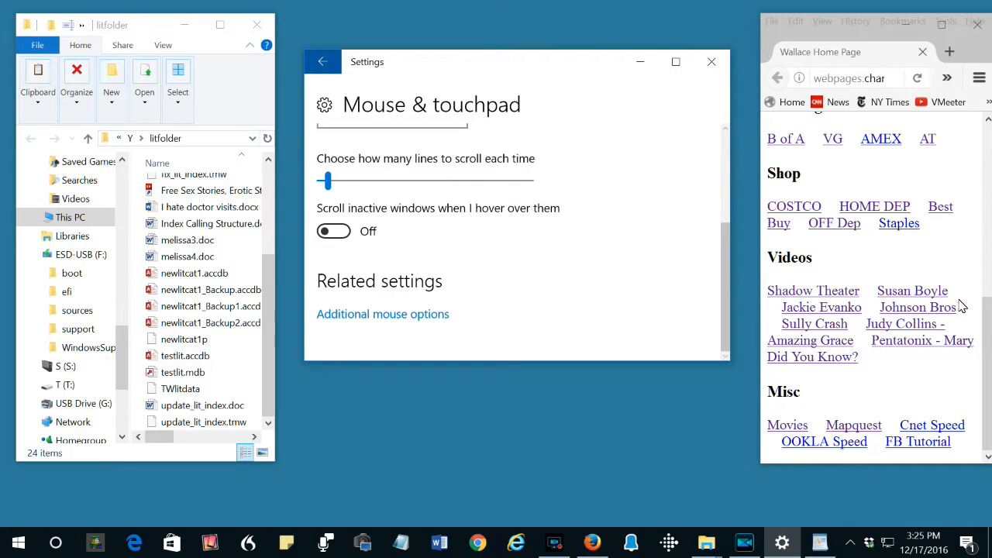
{"action": "scroll", "coordinate": [985, 310], "scroll_direction": "up", "scroll_amount": 3}
{"action": "scroll", "coordinate": [985, 310], "scroll_direction": "down", "scroll_amount": 3}
{"action": "scroll", "coordinate": [985, 309], "scroll_direction": "up", "scroll_amount": 3}
{"action": "scroll", "coordinate": [984, 310], "scroll_direction": "down", "scroll_amount": 2}
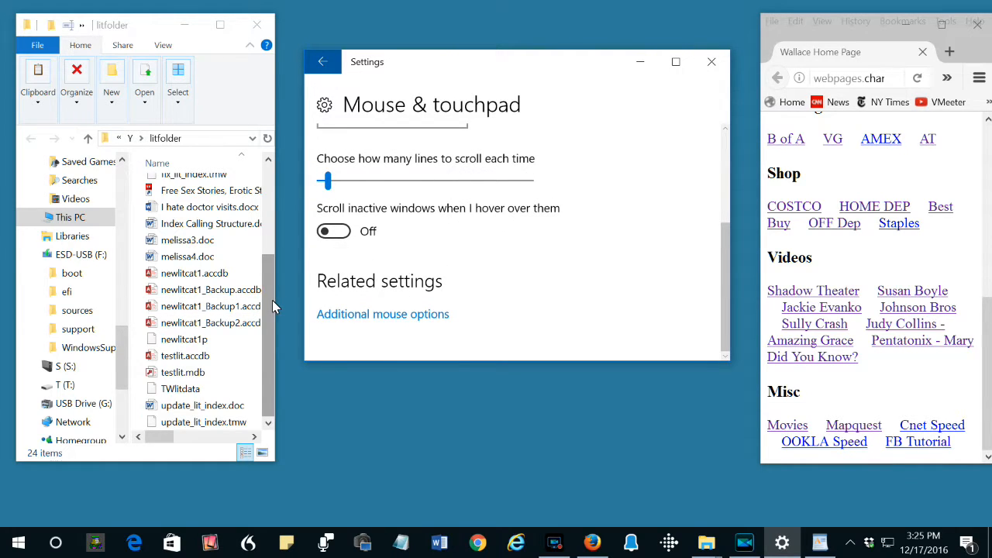
{"action": "scroll", "coordinate": [272, 300], "scroll_direction": "up", "scroll_amount": 2}
{"action": "scroll", "coordinate": [268, 290], "scroll_direction": "down", "scroll_amount": 2}
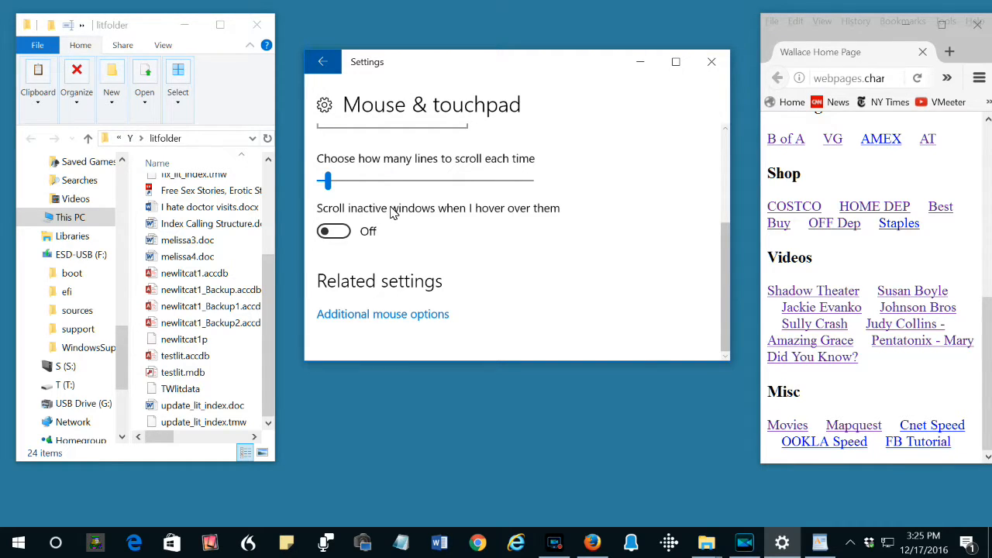
- Turn on scrolling of inactive windows on hover and test it on the litfolder list and the browser page
{"action": "left_click", "coordinate": [342, 238]}
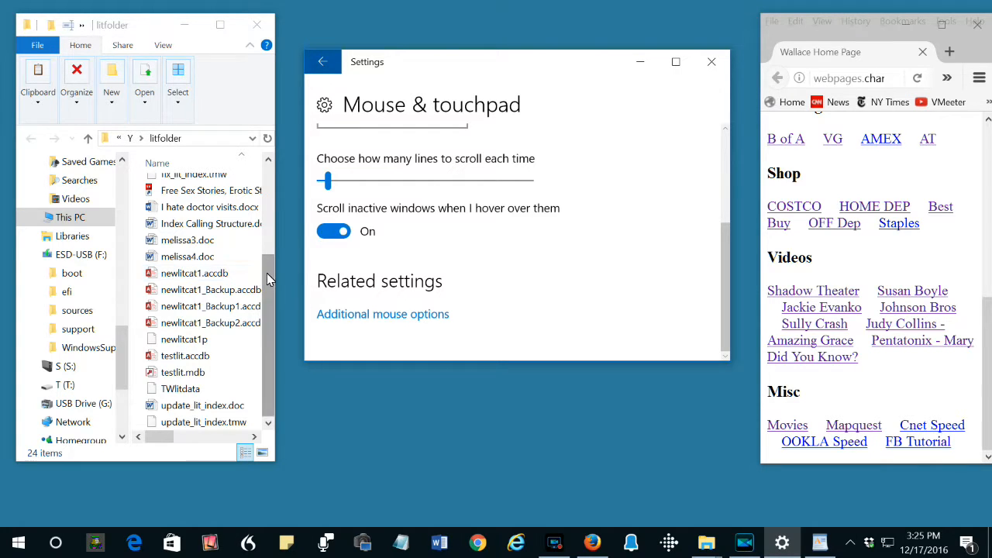
{"action": "scroll", "coordinate": [267, 279], "scroll_direction": "up", "scroll_amount": 9}
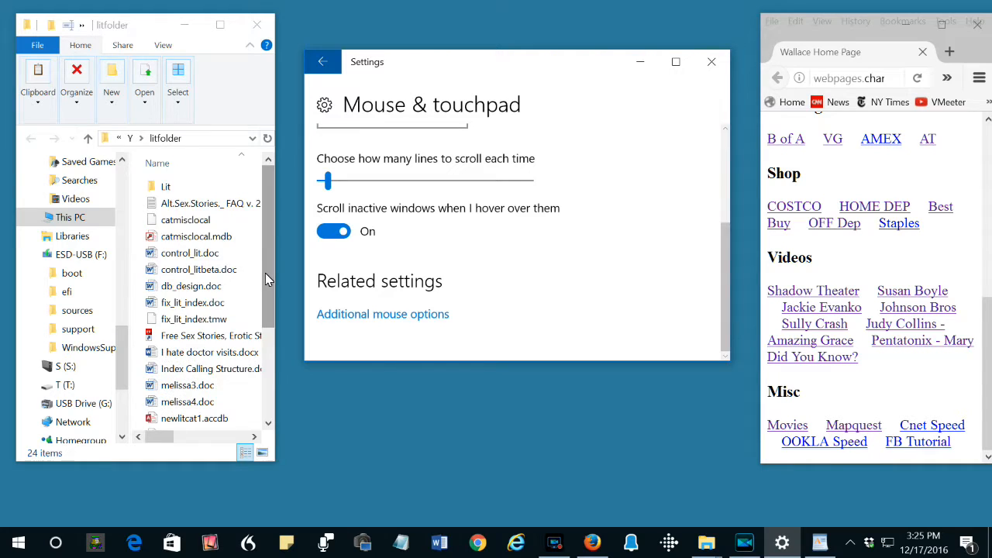
{"action": "scroll", "coordinate": [267, 279], "scroll_direction": "down", "scroll_amount": 9}
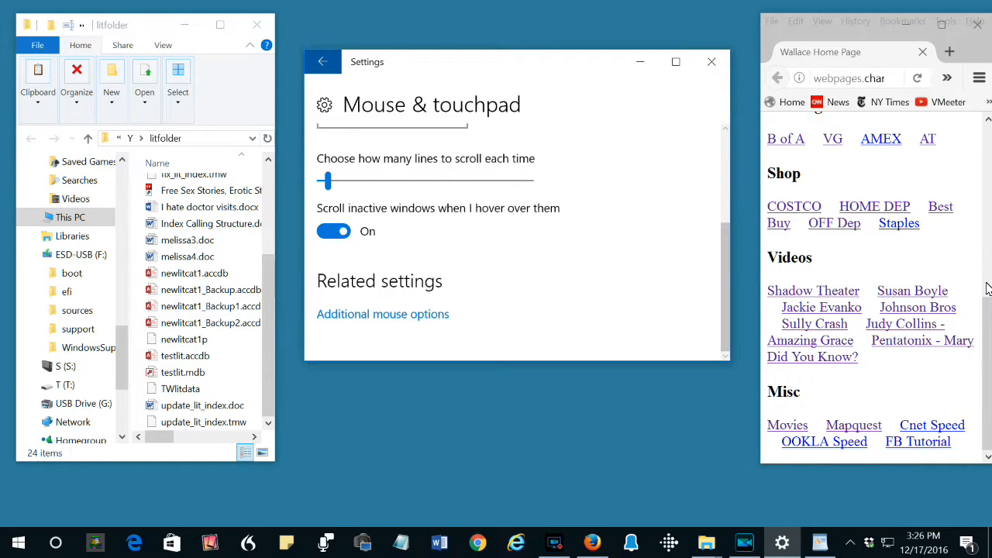
{"action": "scroll", "coordinate": [987, 289], "scroll_direction": "up", "scroll_amount": 9}
{"action": "scroll", "coordinate": [987, 288], "scroll_direction": "down", "scroll_amount": 8}
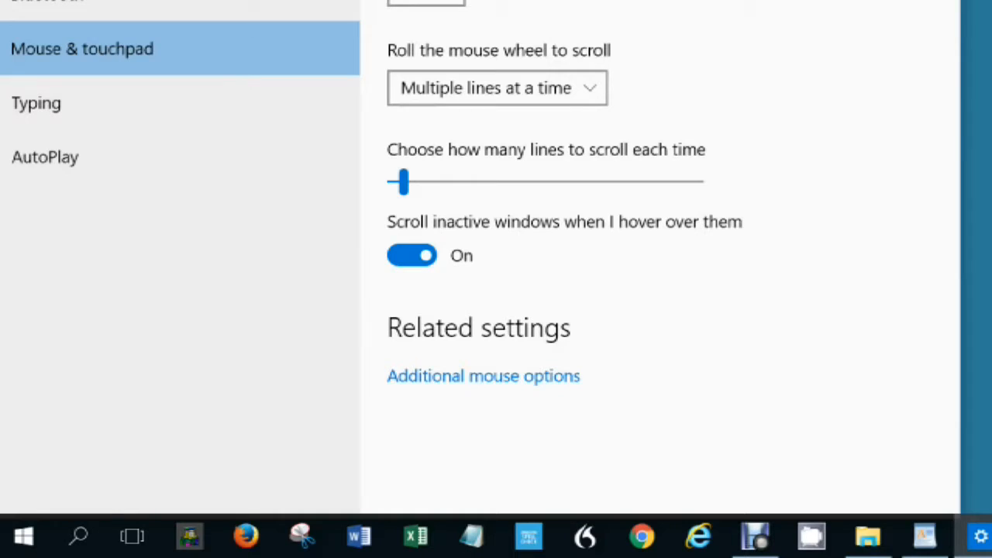
- Open the additional mouse options and test the double-click speed on the sample folder
{"action": "left_click", "coordinate": [471, 378]}
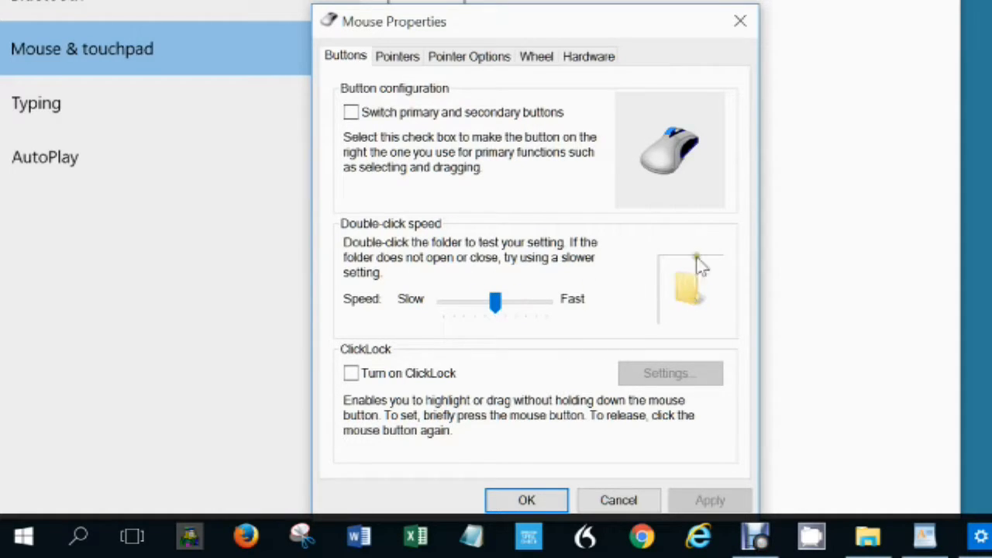
{"action": "double_click", "coordinate": [686, 304]}
{"action": "double_click", "coordinate": [697, 310]}
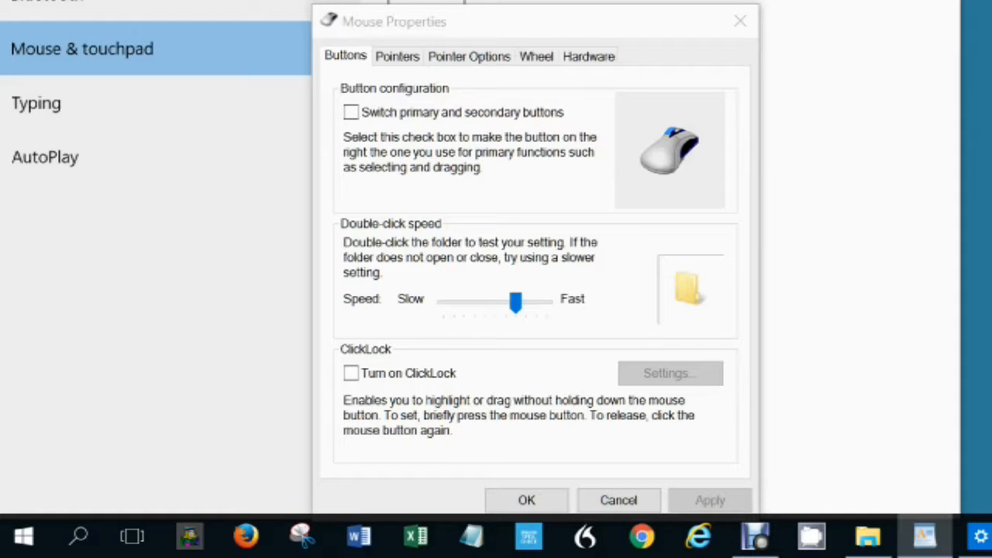
- Show the Pointer Options, test the pointer location indicator, and adjust the pointer speed around the middle of its range
{"action": "left_click", "coordinate": [481, 62]}
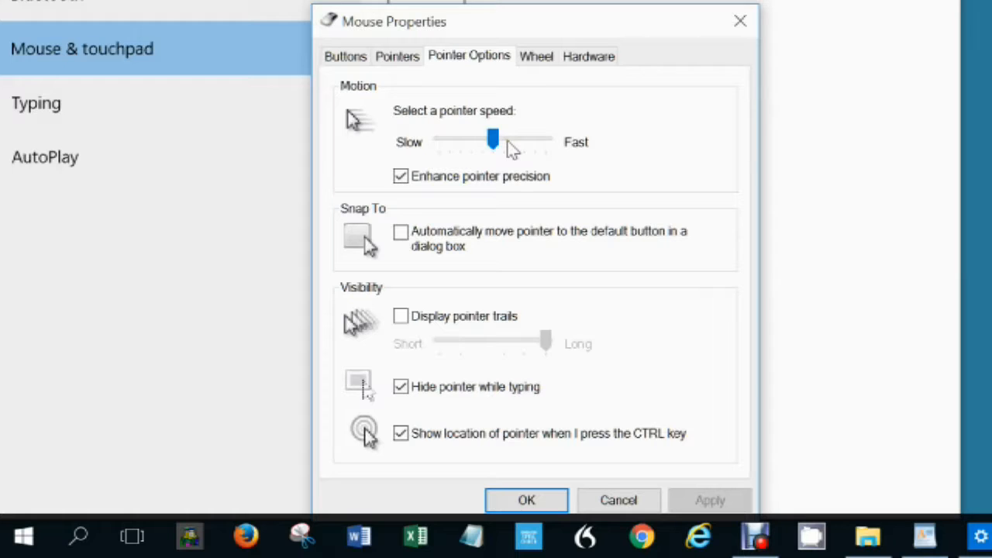
{"action": "key", "text": "ctrl"}
{"action": "key", "text": "ctrl"}
{"action": "key", "text": "ctrl"}
{"action": "key", "text": "ctrl"}
{"action": "key", "text": "ctrl"}
{"action": "mouse_move", "coordinate": [496, 147]}
{"action": "left_mouse_down"}
{"action": "mouse_move", "coordinate": [469, 148]}
{"action": "mouse_move", "coordinate": [499, 147]}
{"action": "mouse_move", "coordinate": [501, 159]}
{"action": "left_mouse_up"}
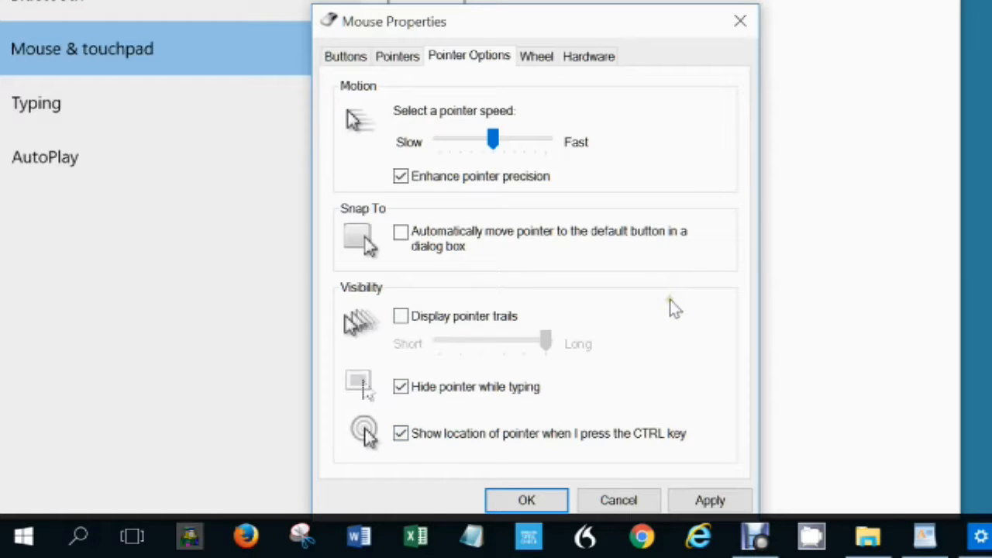
- Test the pointer location indicator and toggle its option off and back on
{"action": "key", "text": "ctrl"}
{"action": "left_click", "coordinate": [403, 435]}
{"action": "left_click", "coordinate": [402, 434]}
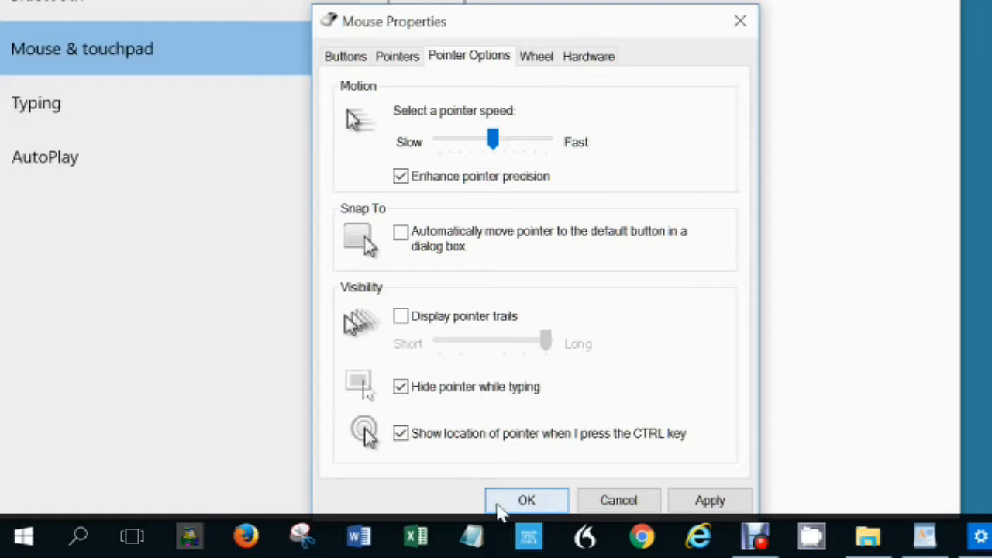
- View the mouse wheel scrolling options, and close Mouse Properties and the Settings window
{"action": "left_click", "coordinate": [538, 62]}
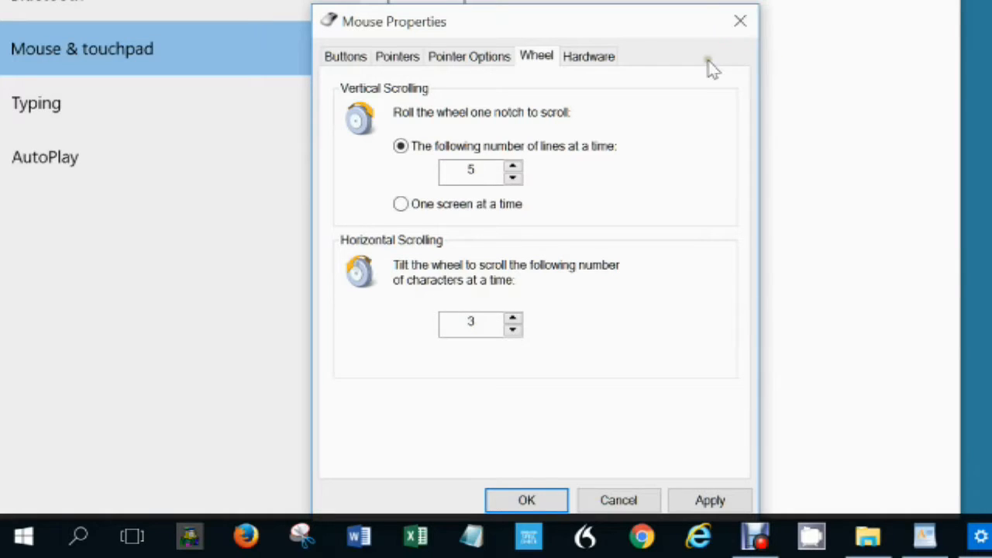
{"action": "left_click", "coordinate": [741, 24]}
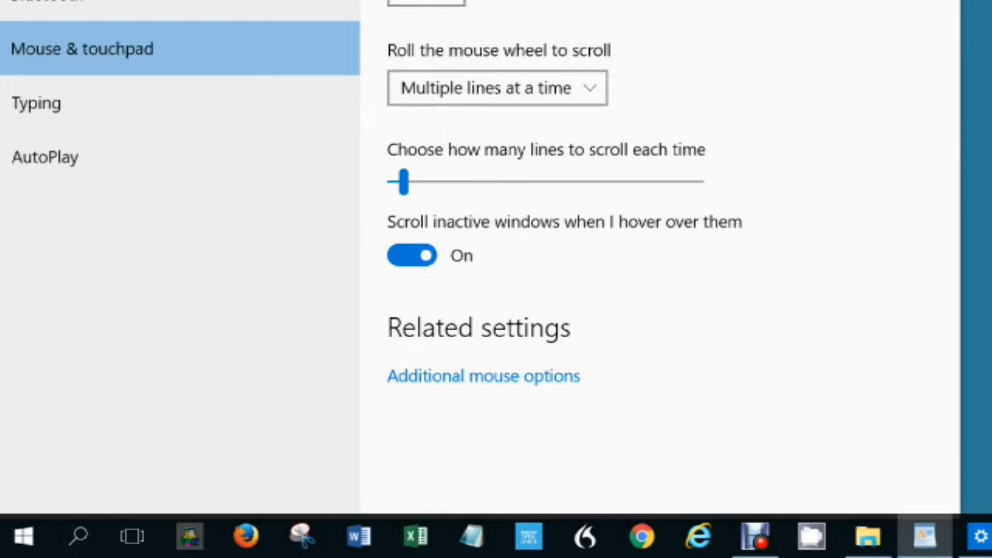
{"action": "key", "text": "alt+F4"}
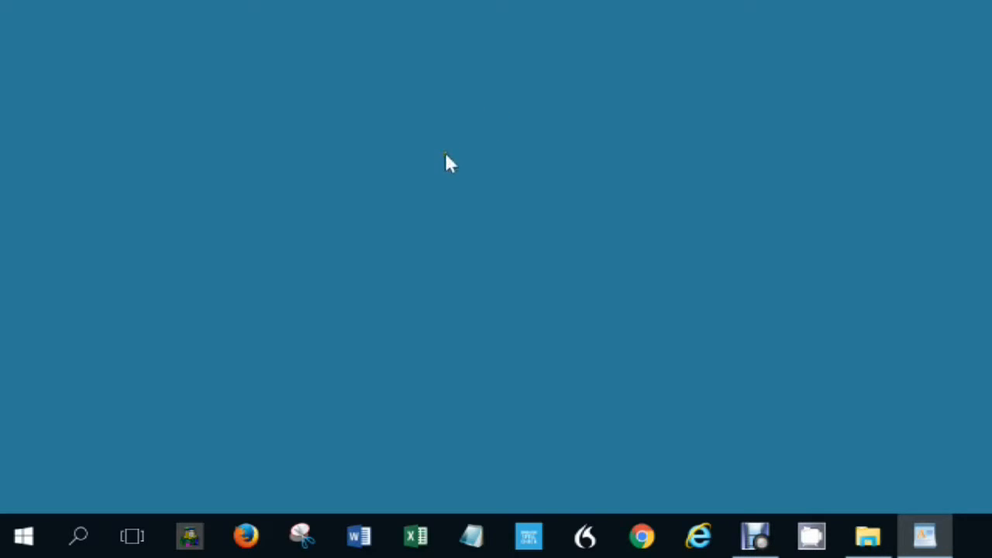
- Open the NVIDIA Control Panel from the desktop and show the Change Resolution page
{"action": "right_click", "coordinate": [480, 180]}
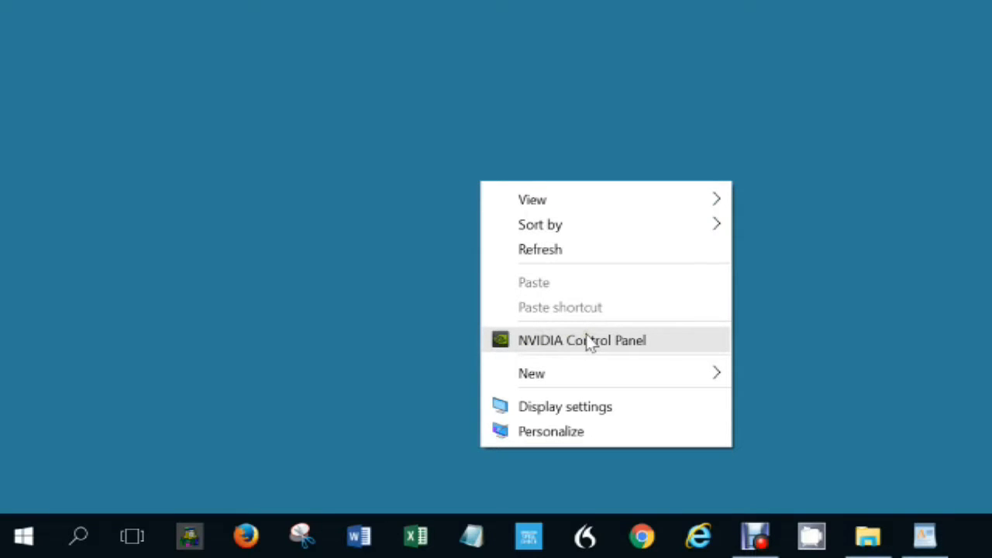
{"action": "left_click", "coordinate": [547, 347]}
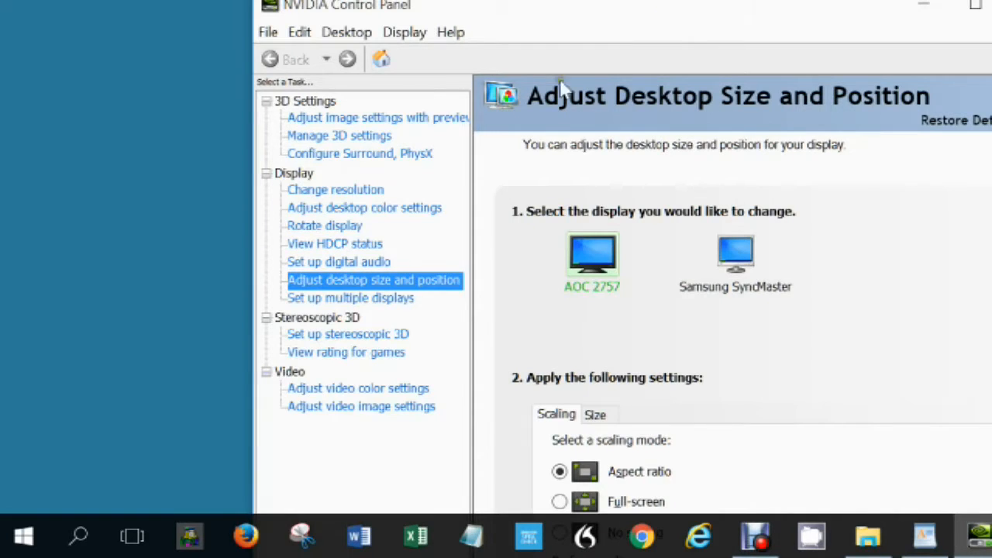
{"action": "left_click", "coordinate": [349, 190]}
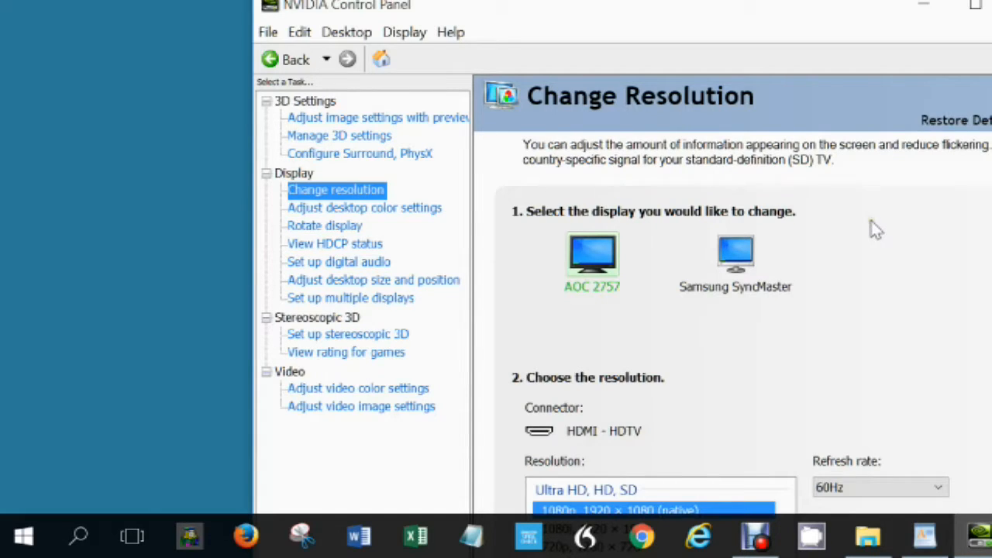
- Compare the connector, resolution and refresh rate options of the AOC 2757 and Samsung SyncMaster displays
{"action": "scroll", "coordinate": [872, 225], "scroll_direction": "down", "scroll_amount": 1}
{"action": "left_click", "coordinate": [594, 198]}
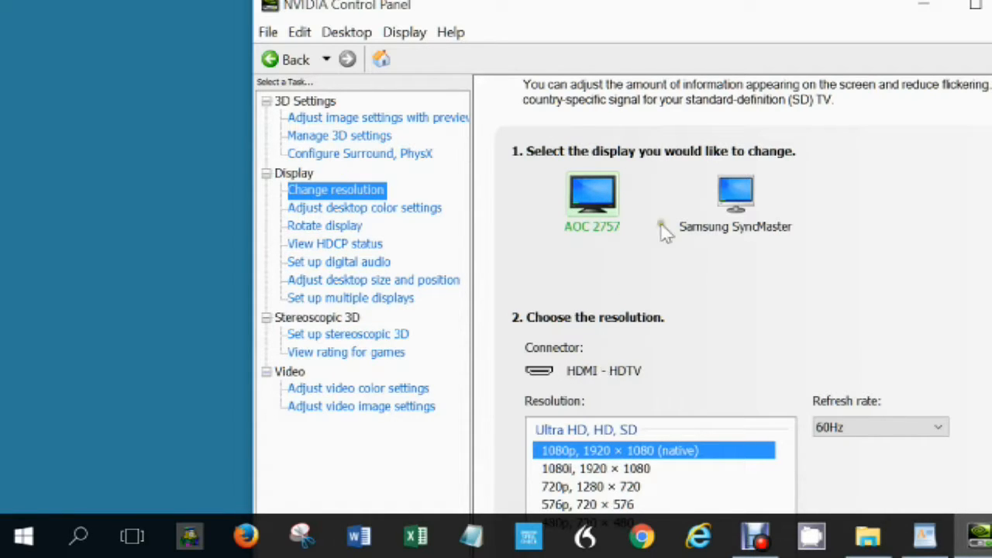
{"action": "left_click", "coordinate": [741, 194]}
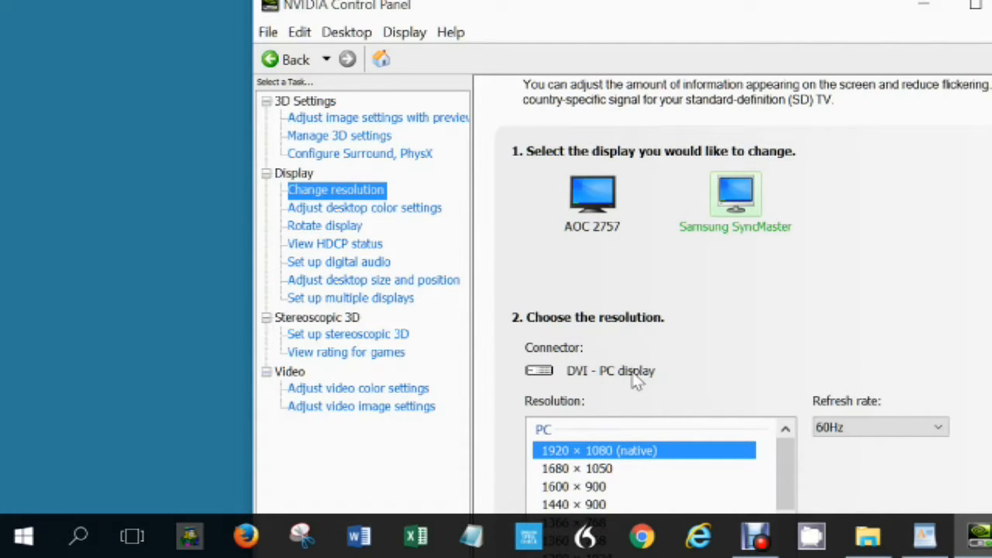
{"action": "left_click", "coordinate": [602, 196]}
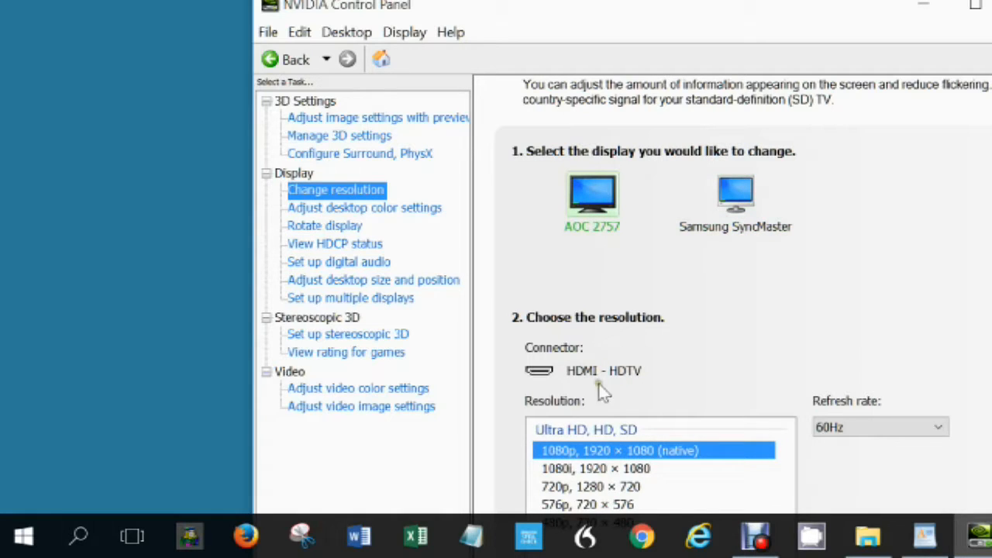
{"action": "scroll", "coordinate": [567, 417], "scroll_direction": "down", "scroll_amount": 2}
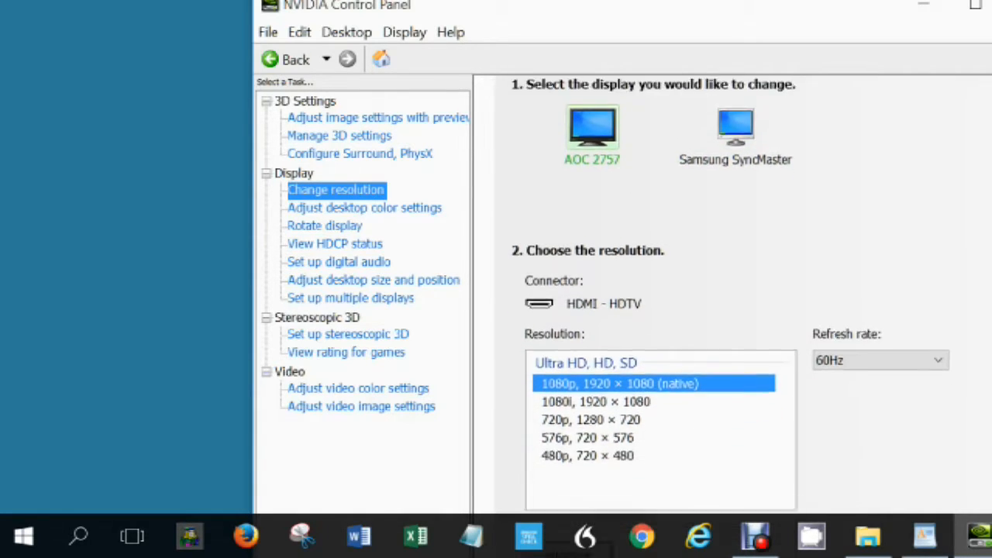
{"action": "scroll", "coordinate": [744, 311], "scroll_direction": "down", "scroll_amount": 1}
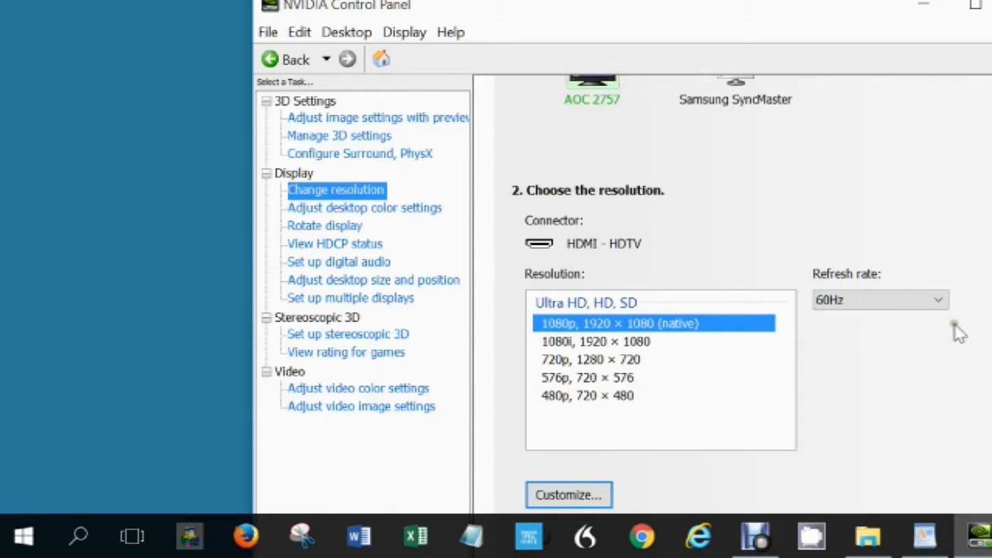
{"action": "scroll", "coordinate": [539, 513], "scroll_direction": "down", "scroll_amount": 1}
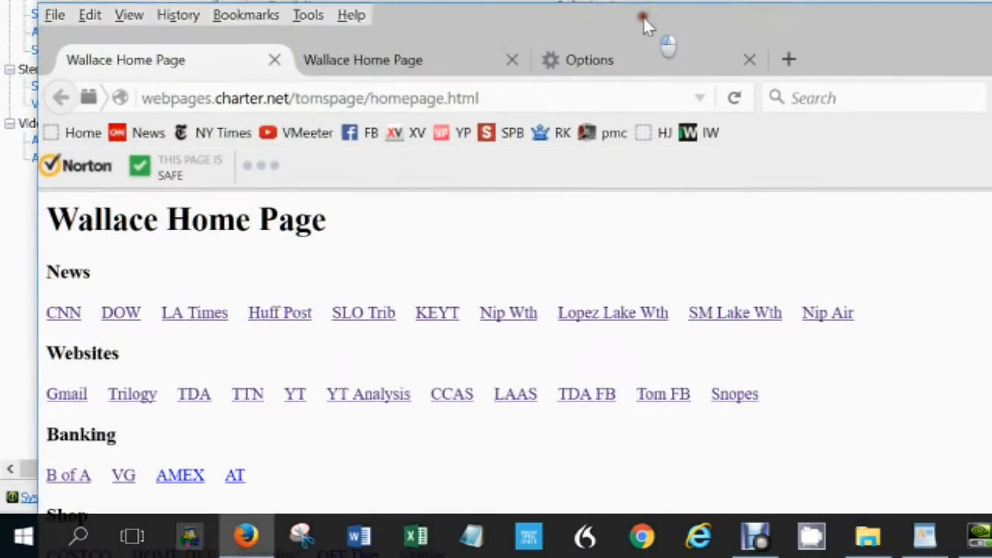
- Reposition the Firefox window, zoom the home page in two levels and return it to its original size
{"action": "left_click_drag", "start_coordinate": [643, 22], "coordinate": [621, 16]}
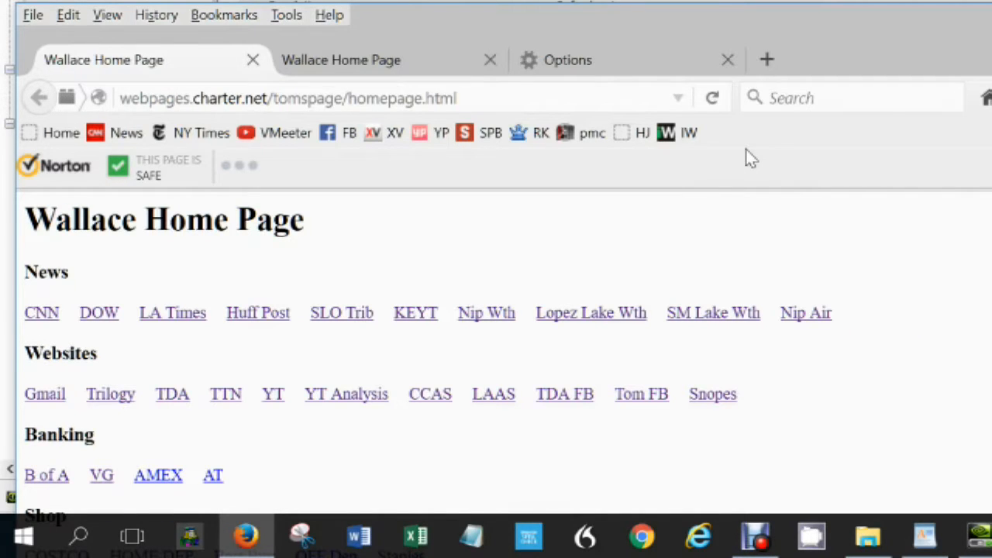
{"action": "key", "text": "ctrl+plus"}
{"action": "key", "text": "ctrl+plus"}
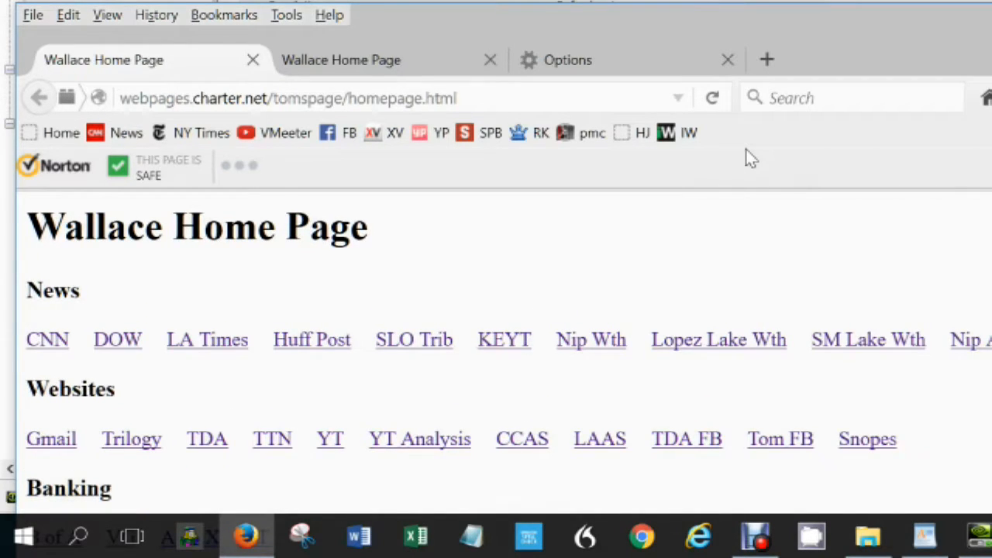
{"action": "key", "text": "ctrl+minus"}
{"action": "key", "text": "ctrl+minus"}
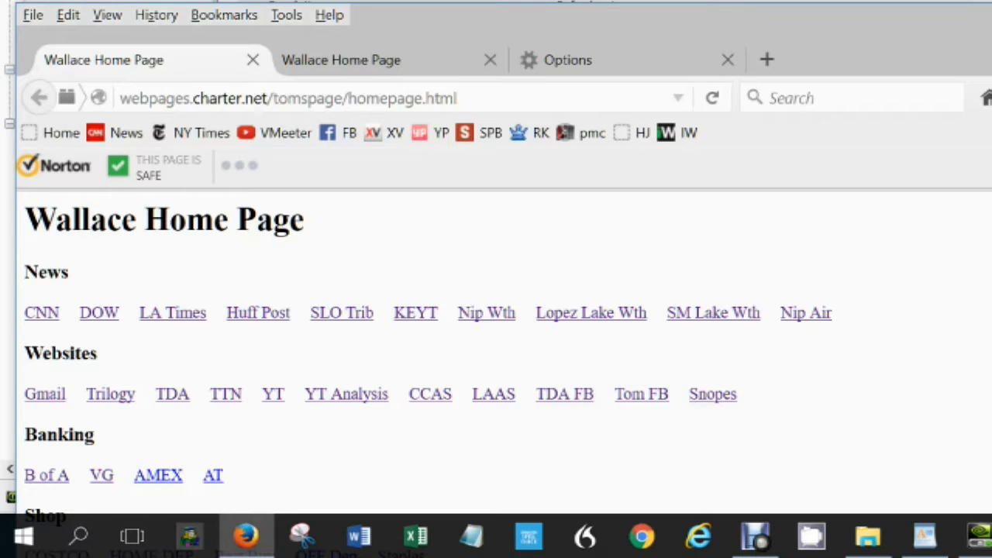
- Switch back to the NVIDIA Control Panel and examine the desktop color settings and enhancements
{"action": "left_click", "coordinate": [1, 245]}
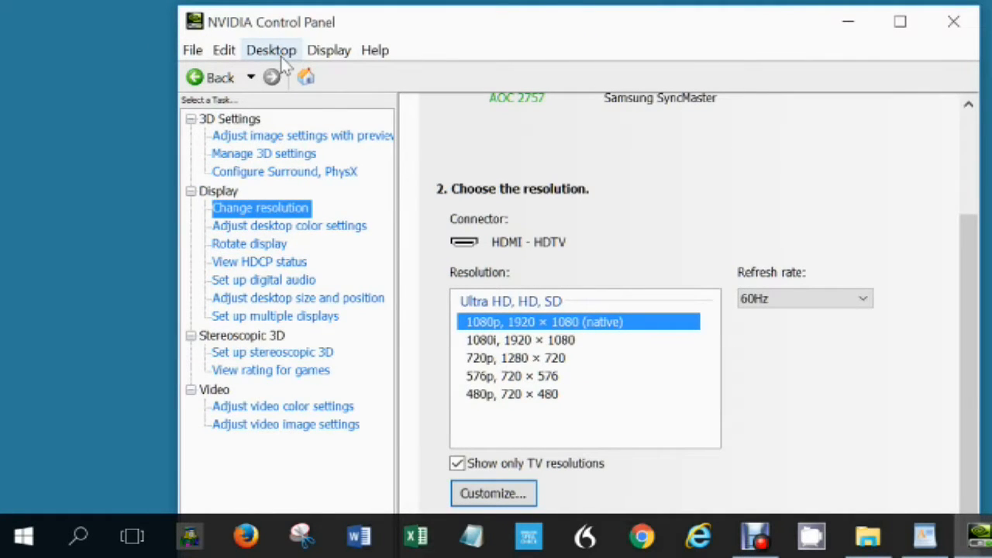
{"action": "left_click", "coordinate": [300, 227]}
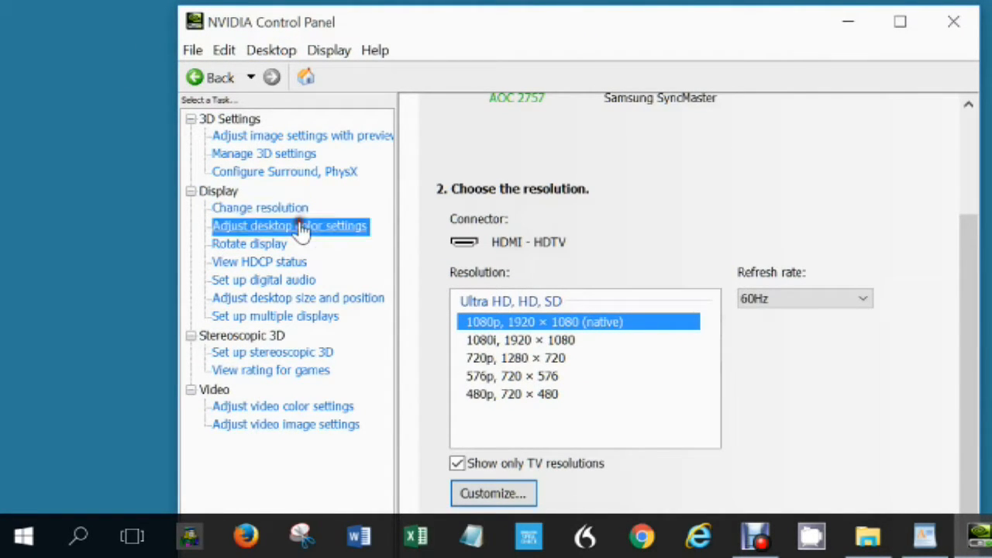
{"action": "left_click_drag", "start_coordinate": [966, 140], "coordinate": [961, 200]}
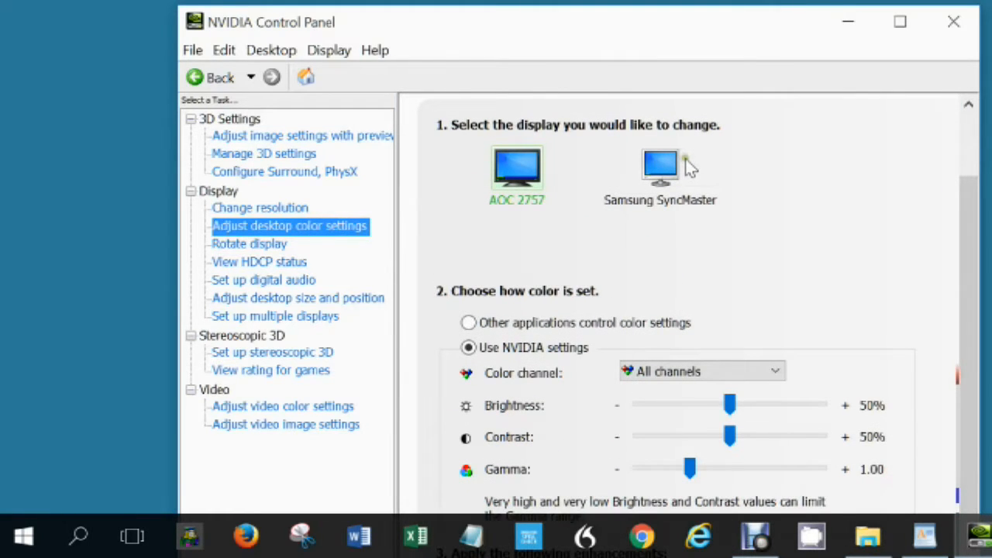
{"action": "left_click_drag", "start_coordinate": [968, 213], "coordinate": [969, 293]}
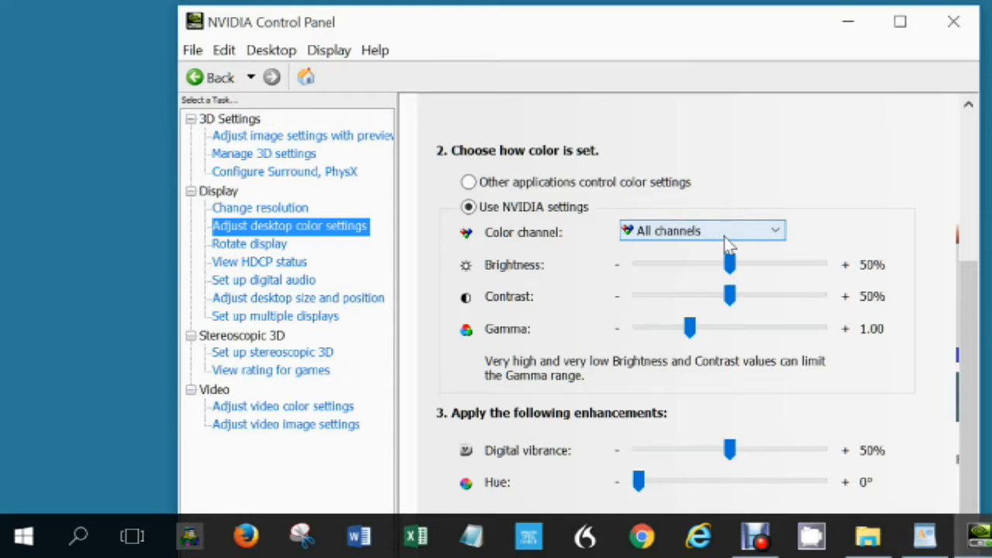
{"action": "left_click_drag", "start_coordinate": [763, 25], "coordinate": [735, 99]}
{"action": "left_click_drag", "start_coordinate": [736, 2], "coordinate": [736, 0]}
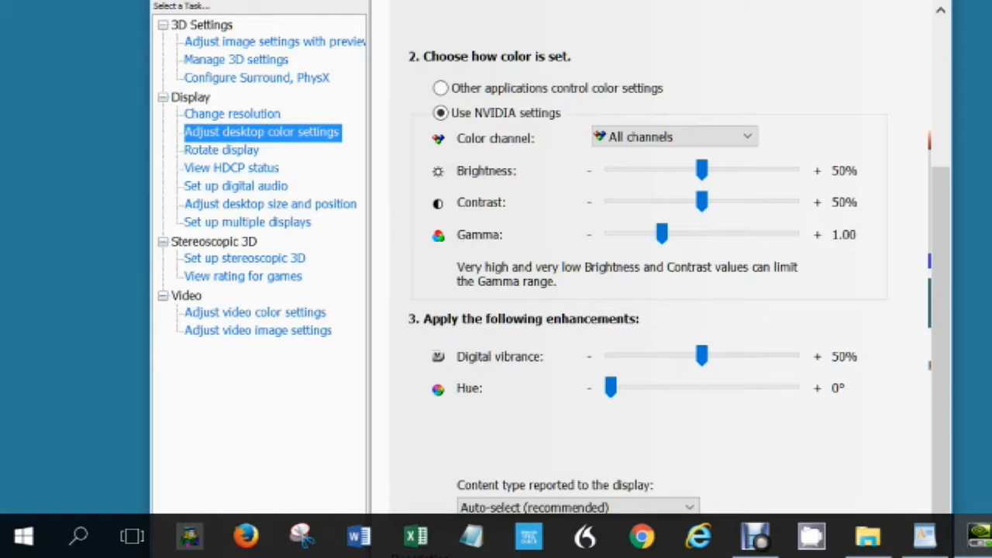
{"action": "left_click_drag", "start_coordinate": [591, 0], "coordinate": [559, 34]}
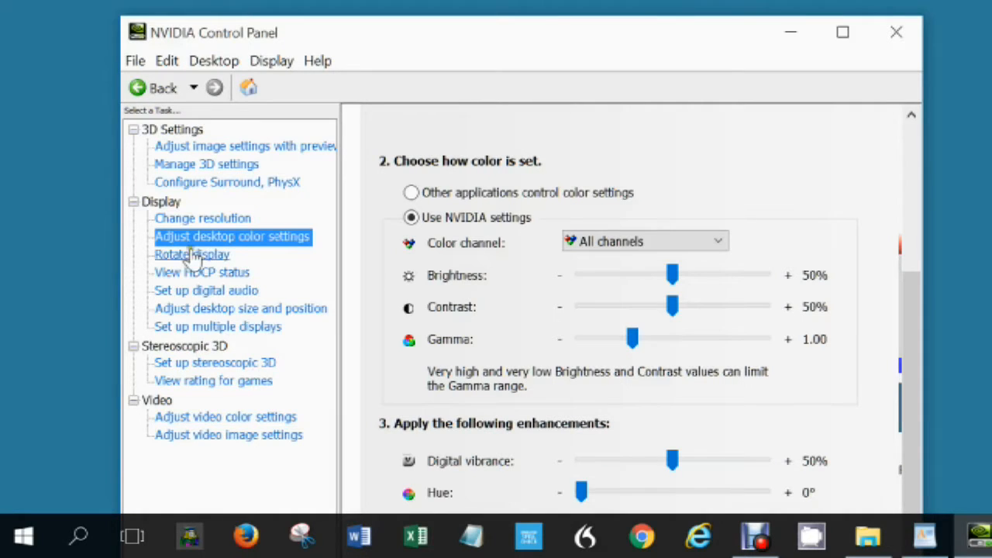
- Open the Set Up Multiple Displays page and view the options available for display 2, such as Make primary
{"action": "left_click", "coordinate": [198, 328]}
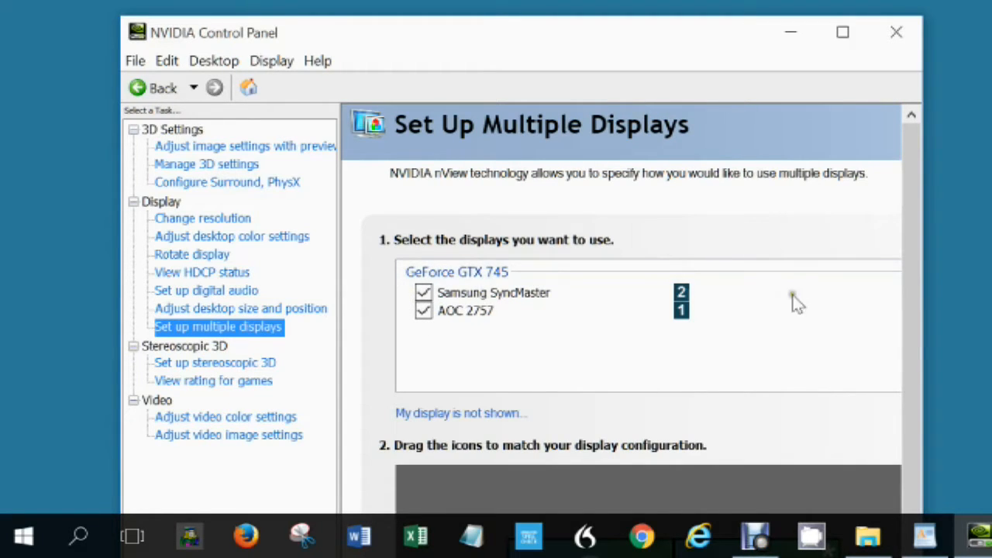
{"action": "left_click_drag", "start_coordinate": [669, 48], "coordinate": [640, 0]}
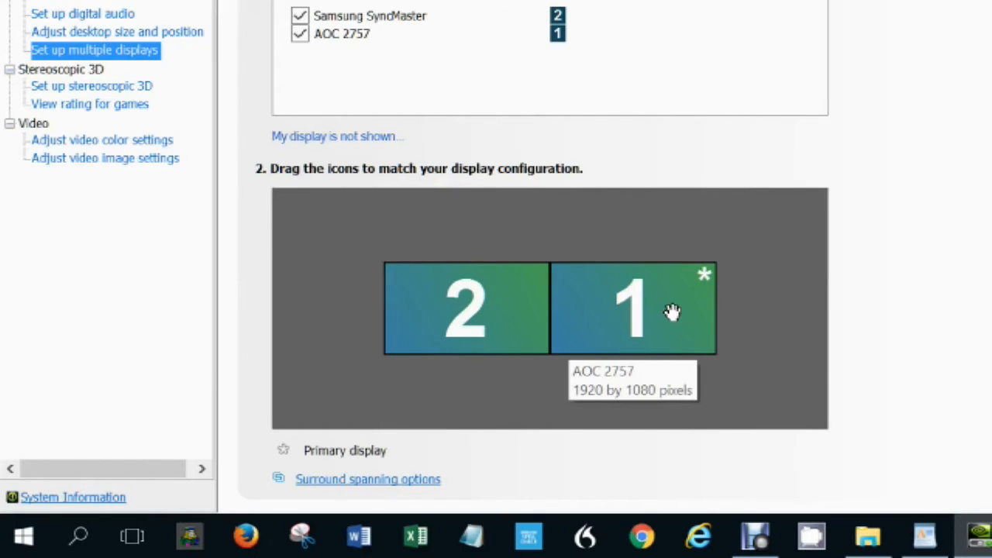
{"action": "right_click", "coordinate": [499, 293]}
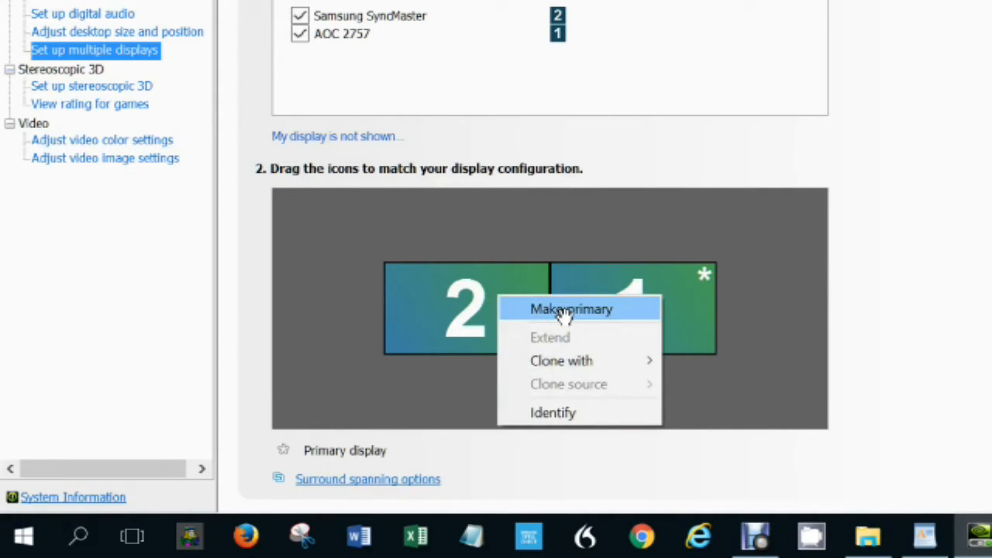
{"action": "left_click", "coordinate": [612, 292]}
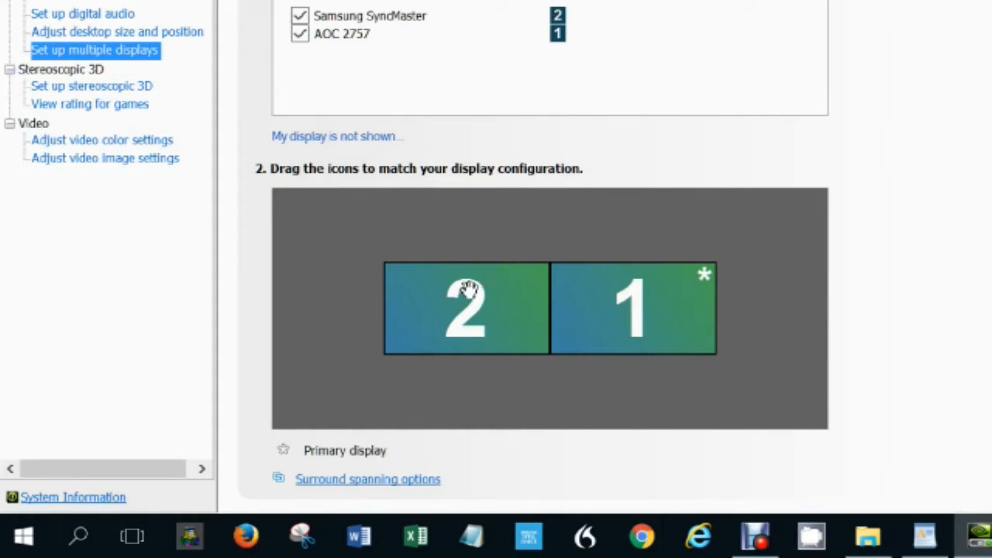
- Try placing display 1 on the left side of display 2, and move it back to the right side
{"action": "left_click", "coordinate": [612, 310]}
{"action": "left_click_drag", "start_coordinate": [613, 310], "coordinate": [282, 307]}
{"action": "left_click_drag", "start_coordinate": [491, 306], "coordinate": [779, 318]}
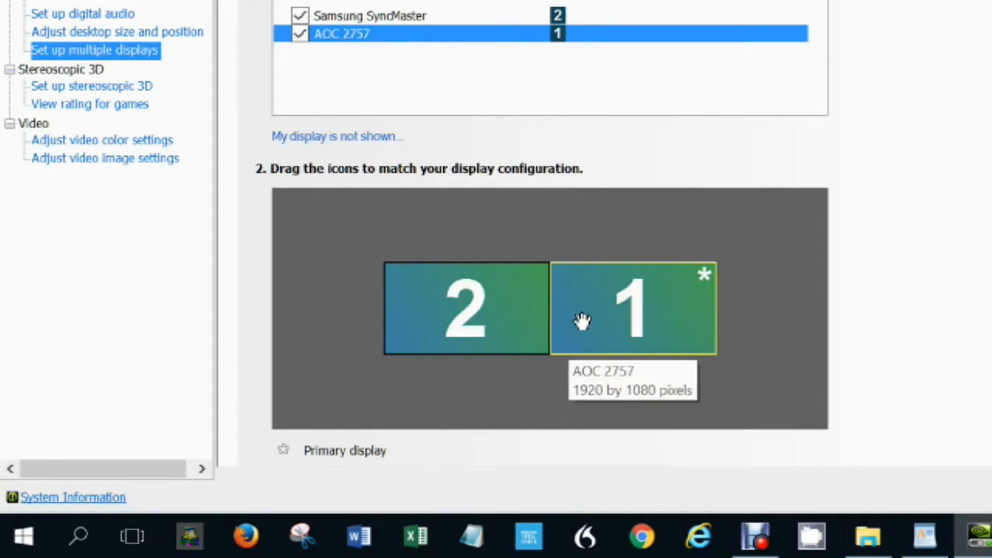
- Try offsetting display 1 above and below display 2, realign them, and close the NVIDIA Control Panel
{"action": "left_click_drag", "start_coordinate": [587, 327], "coordinate": [587, 266]}
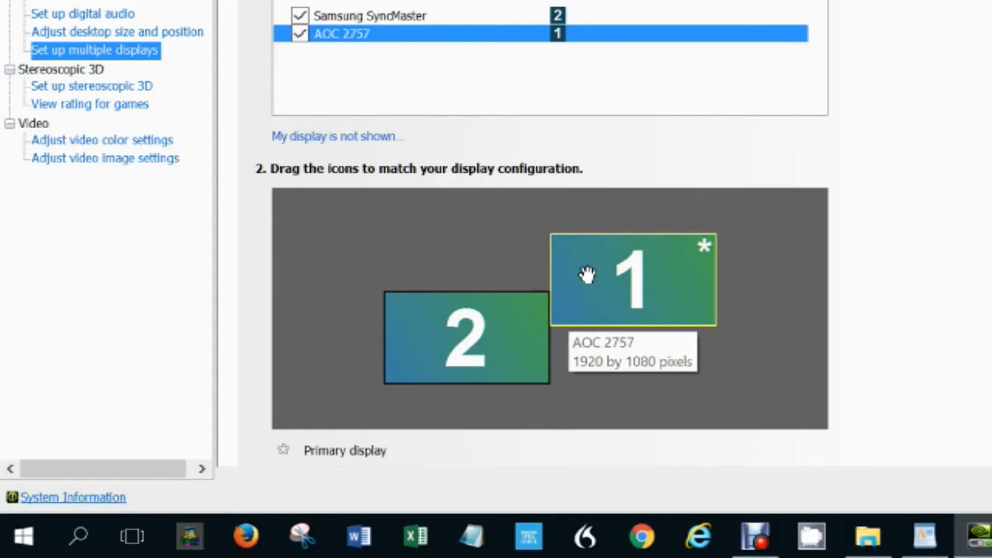
{"action": "left_click_drag", "start_coordinate": [587, 275], "coordinate": [591, 379]}
{"action": "left_click_drag", "start_coordinate": [585, 336], "coordinate": [589, 302]}
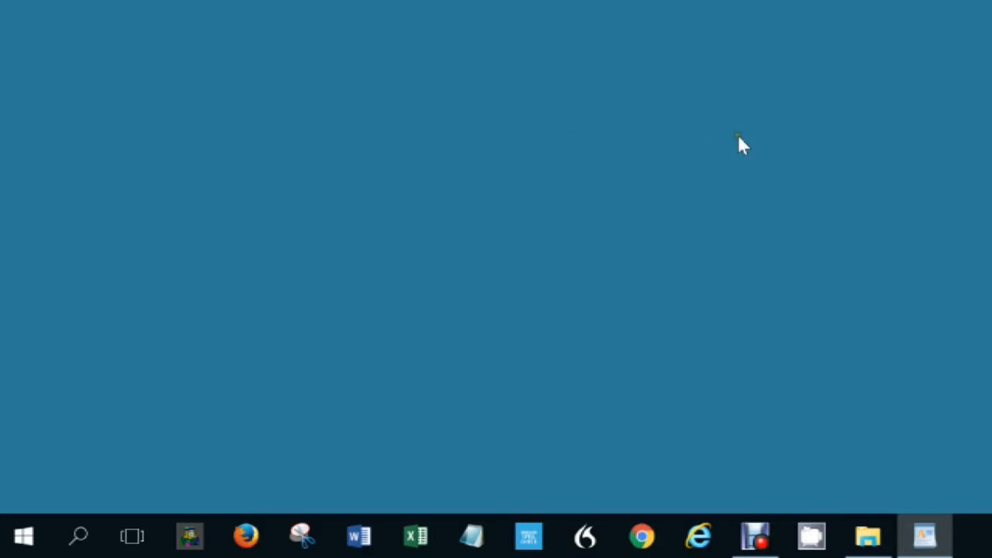
- Turn on the display of desktop icons
{"action": "right_click", "coordinate": [690, 229]}
{"action": "mouse_move", "coordinate": [731, 249]}
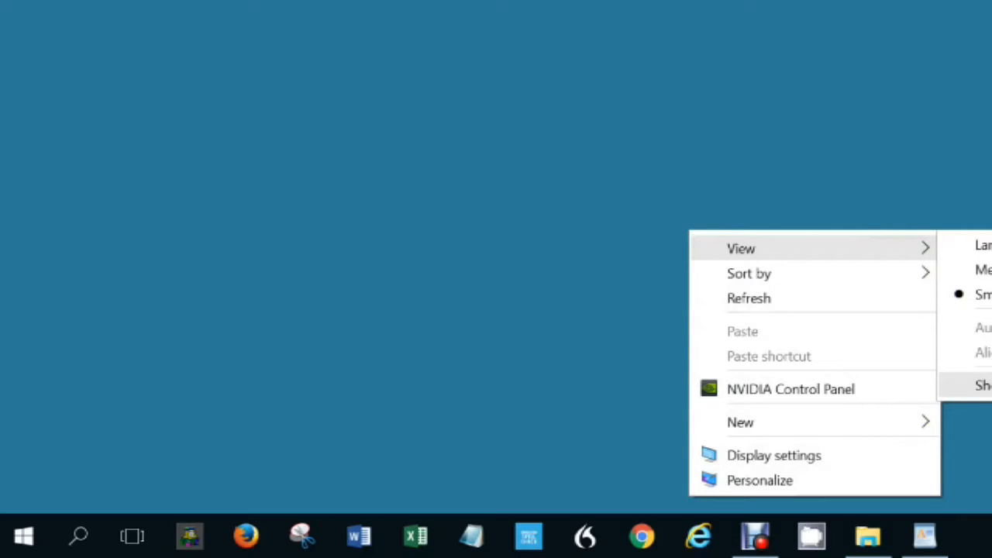
{"action": "left_click", "coordinate": [983, 385]}
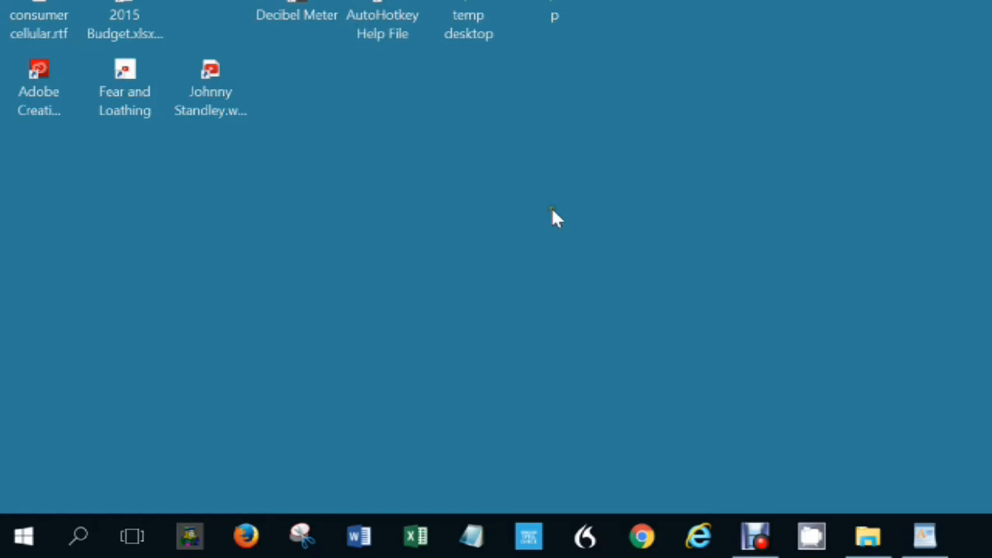
- Hide the desktop icons and show them again
{"action": "right_click", "coordinate": [783, 128]}
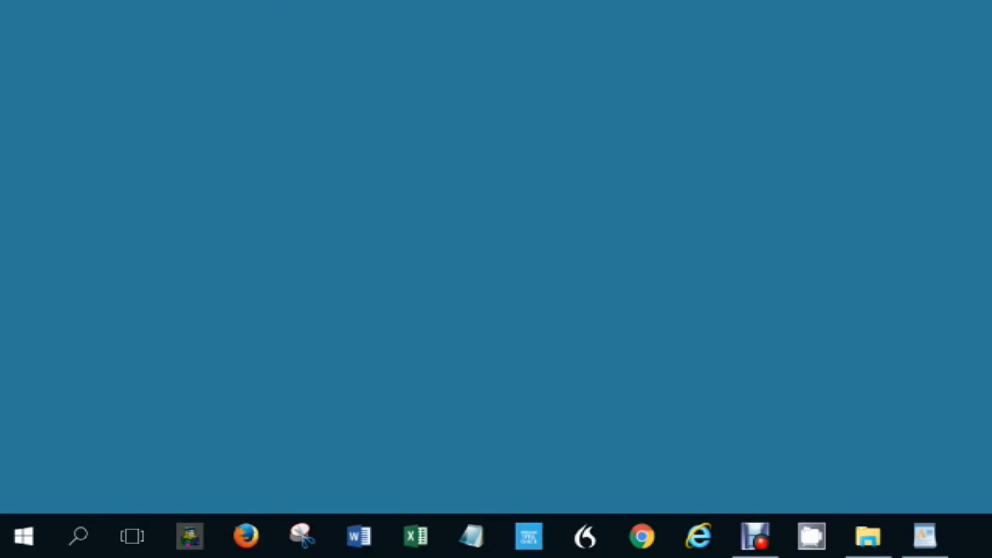
{"action": "left_click", "coordinate": [648, 130]}
{"action": "right_click", "coordinate": [648, 130]}
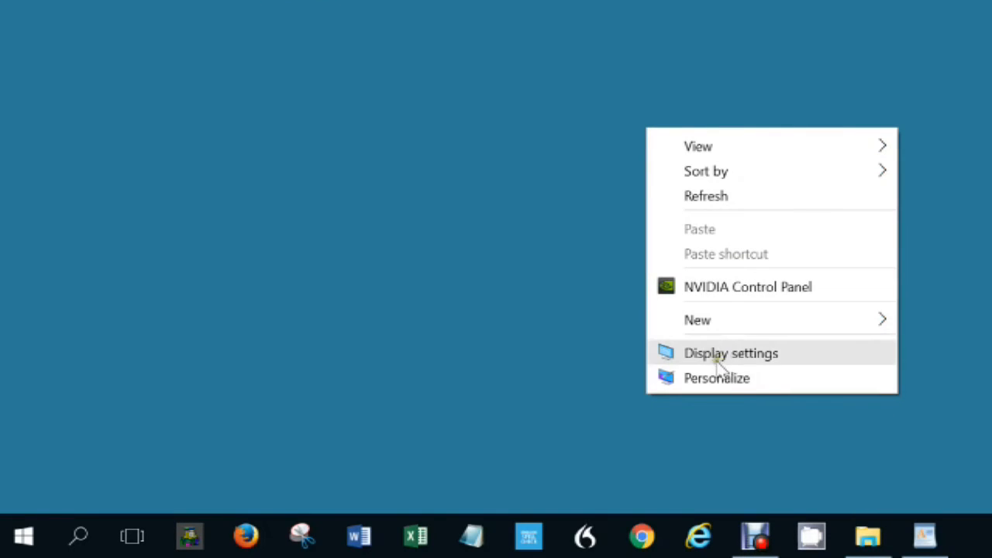
{"action": "mouse_move", "coordinate": [724, 149]}
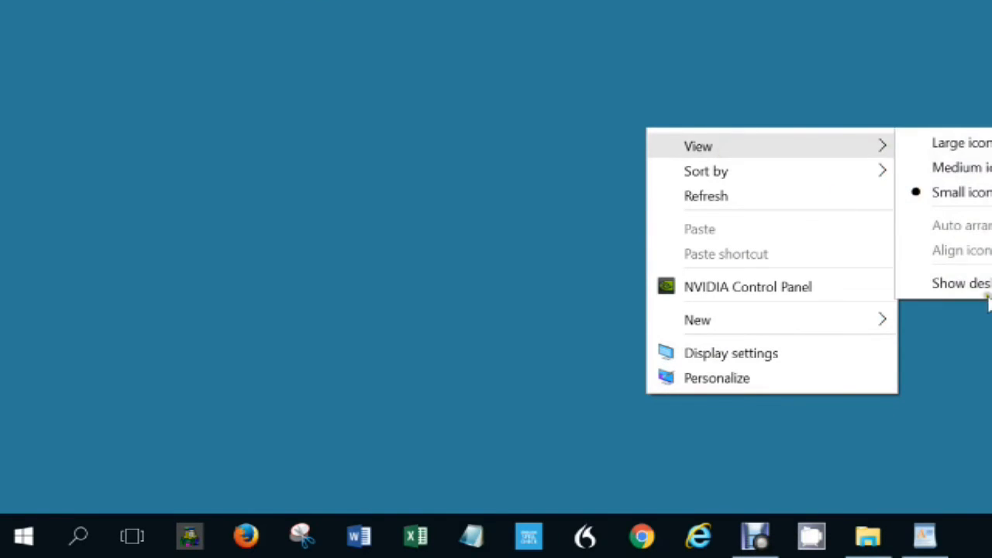
{"action": "left_click", "coordinate": [965, 284]}
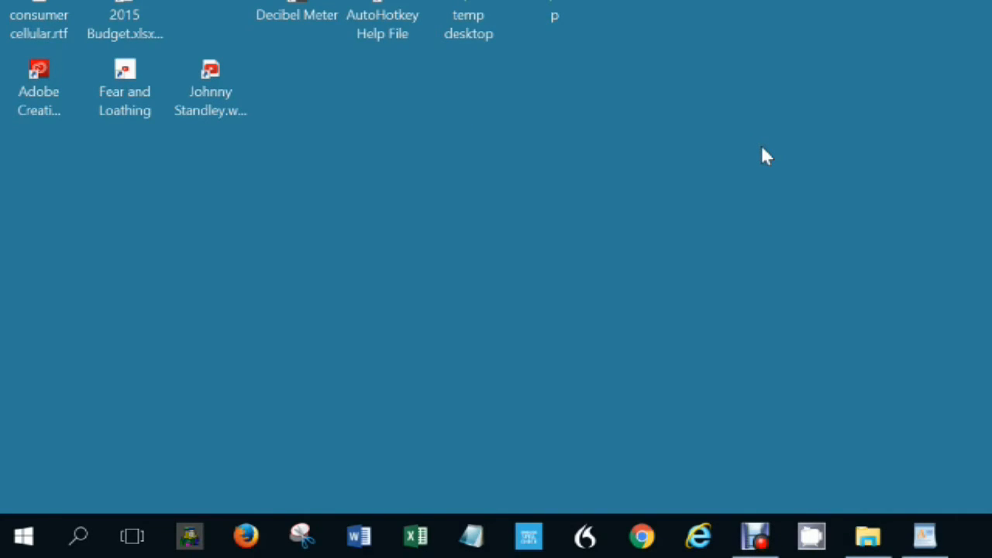
{"action": "key", "text": "alt+Tab"}
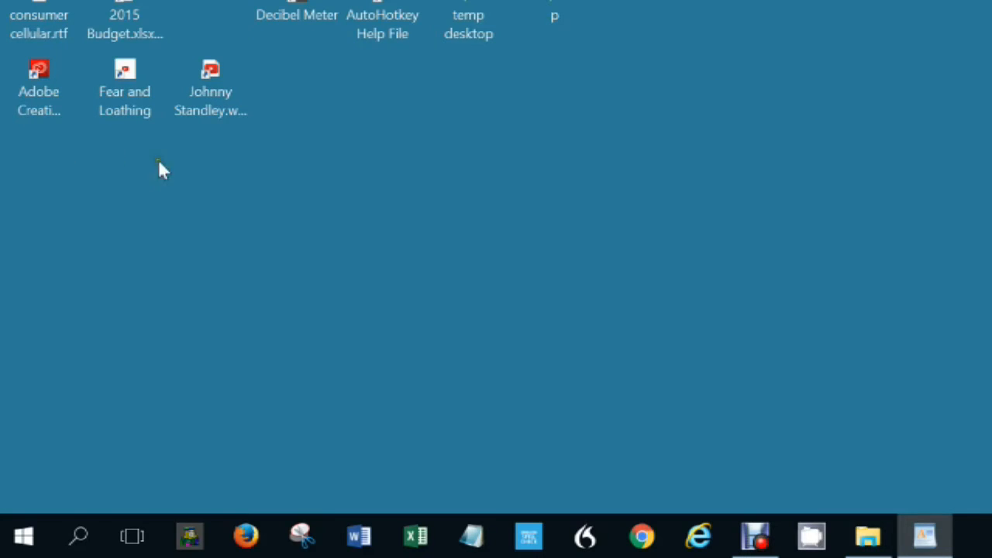
{"action": "left_click", "coordinate": [569, 209]}
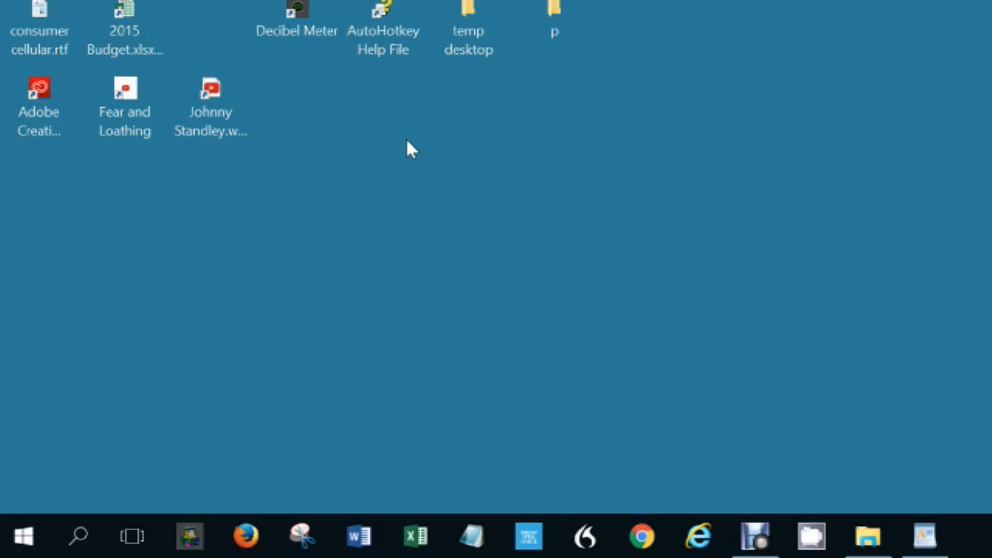
{"action": "scroll", "coordinate": [406, 138], "scroll_direction": "down", "scroll_amount": 1}
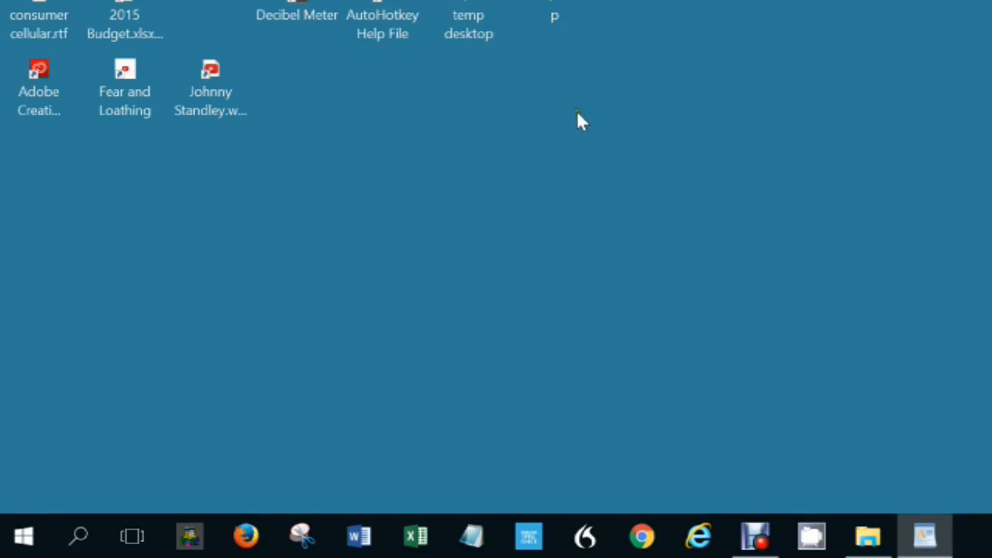
- Turn off the display of desktop icons
{"action": "right_click", "coordinate": [625, 125]}
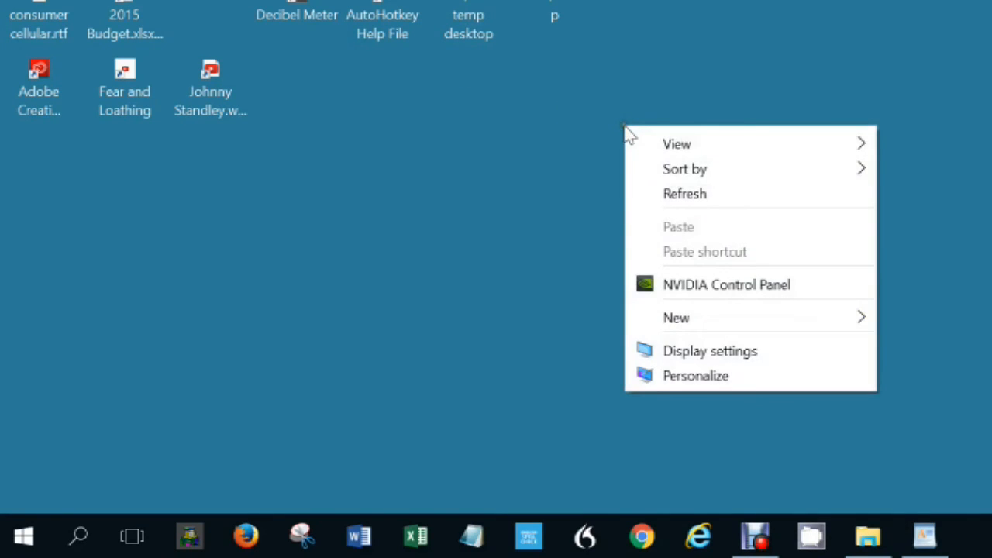
{"action": "mouse_move", "coordinate": [657, 146]}
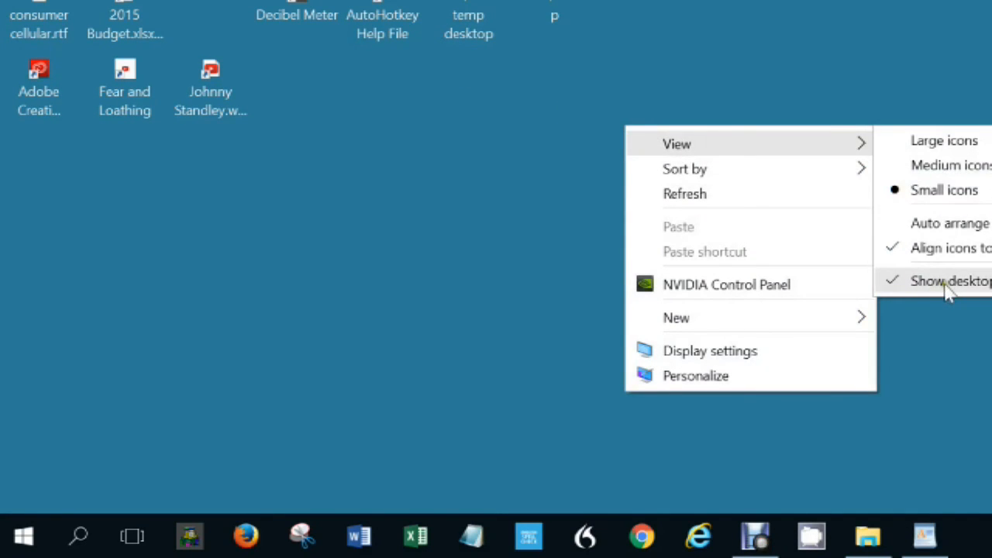
{"action": "left_click", "coordinate": [981, 288]}
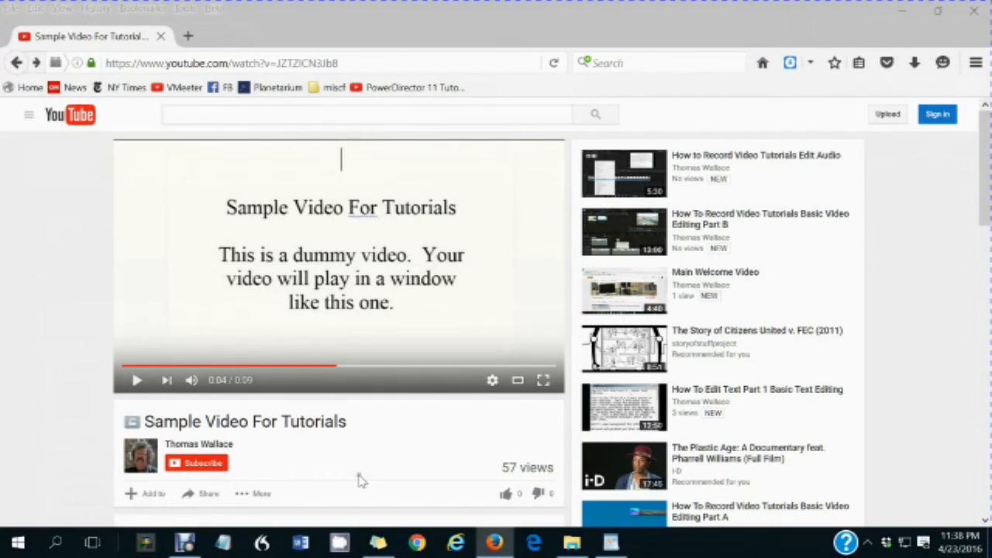
- View the preview card of the channel that published Sample Video For Tutorials on YouTube in Firefox
{"action": "mouse_move", "coordinate": [138, 457]}
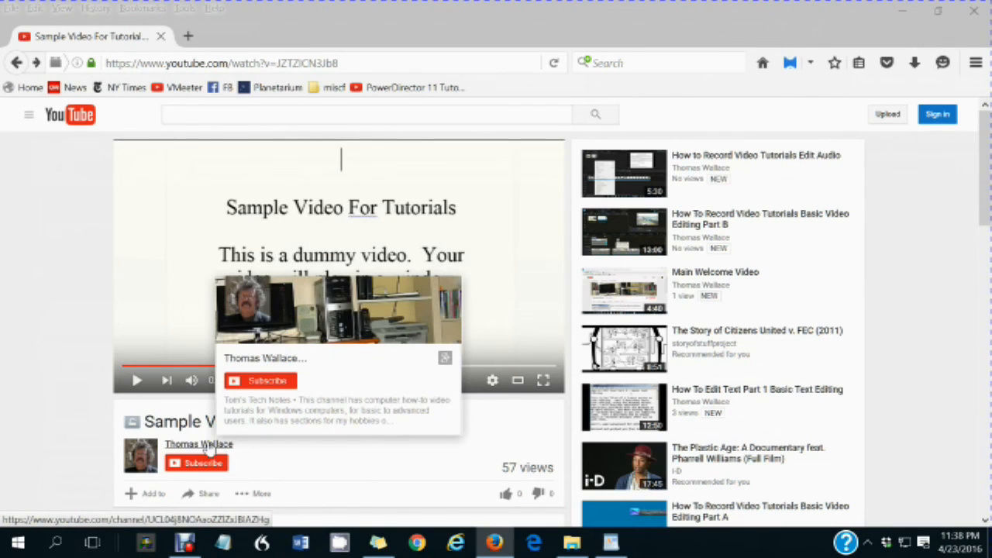